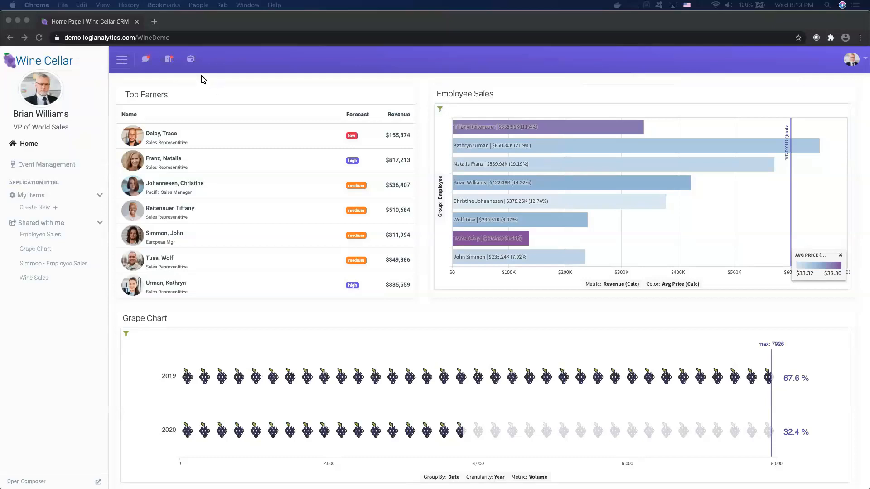
- Highlight the embedded analytics visuals on the home page and look over the charts further down
click(238, 59)
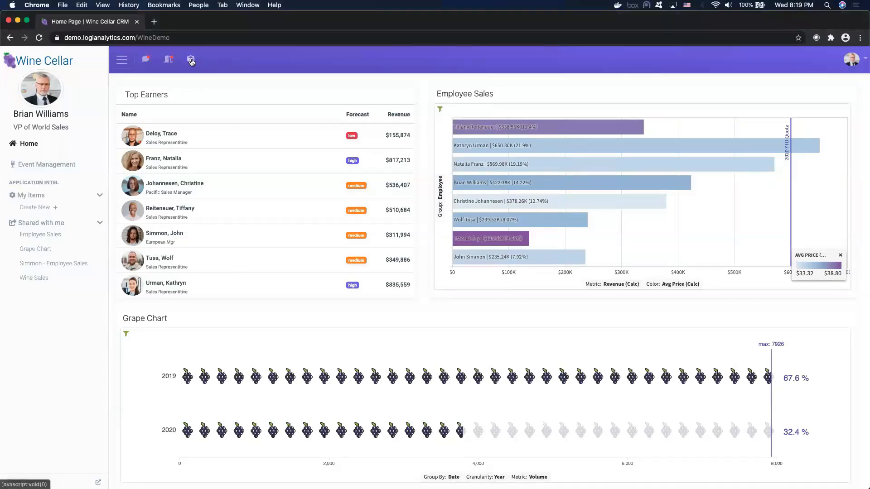
click(192, 62)
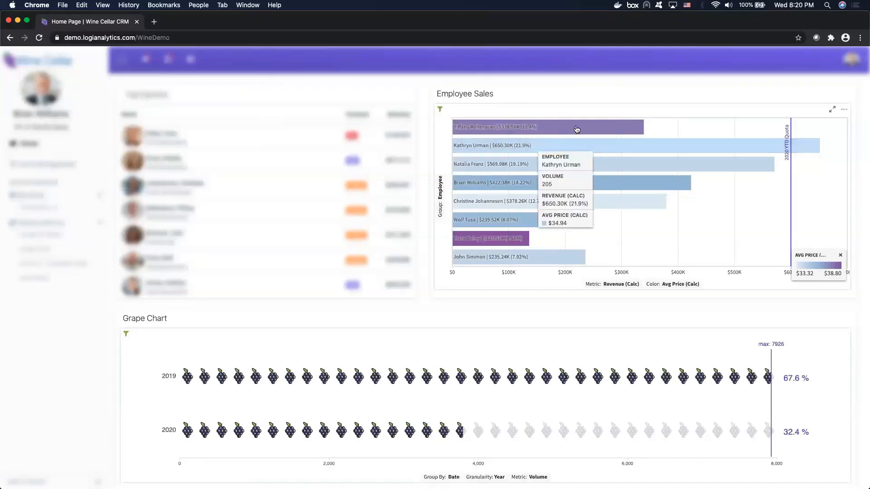
mouse_move(672, 146)
scroll(673, 146, down, 5)
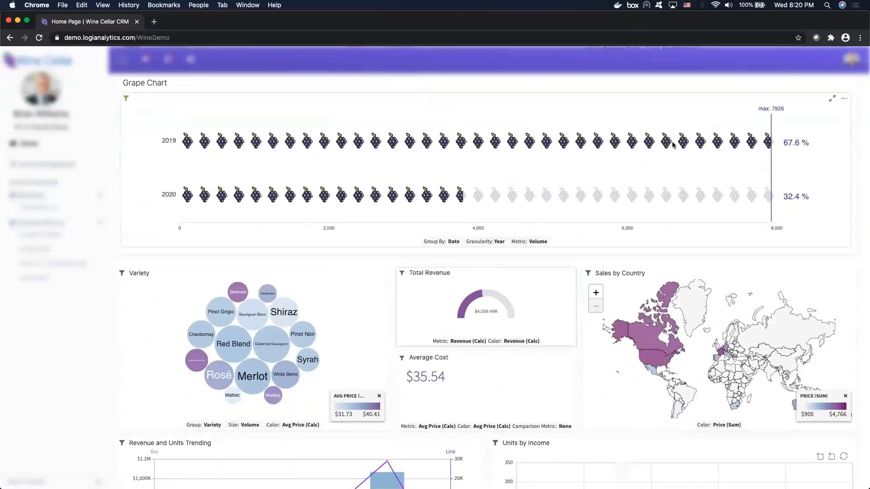
scroll(673, 145, up, 5)
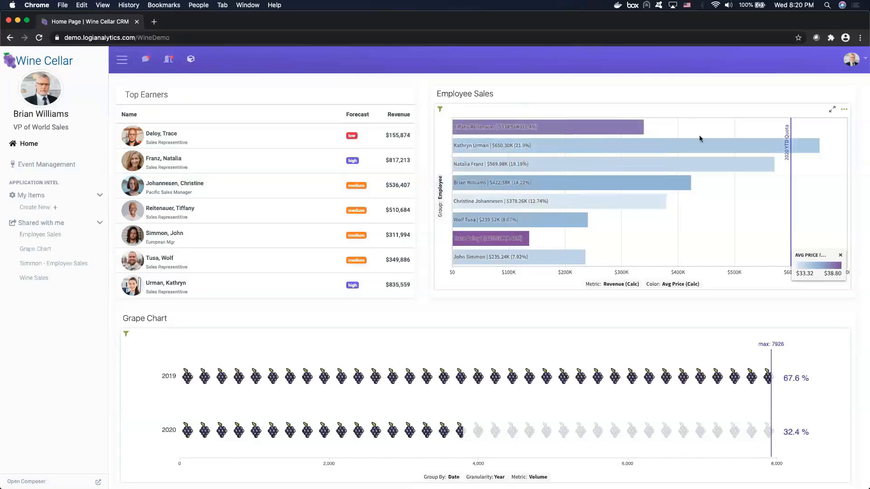
- Zoom the longest employee bar in the Employee Sales chart into Variety
click(738, 147)
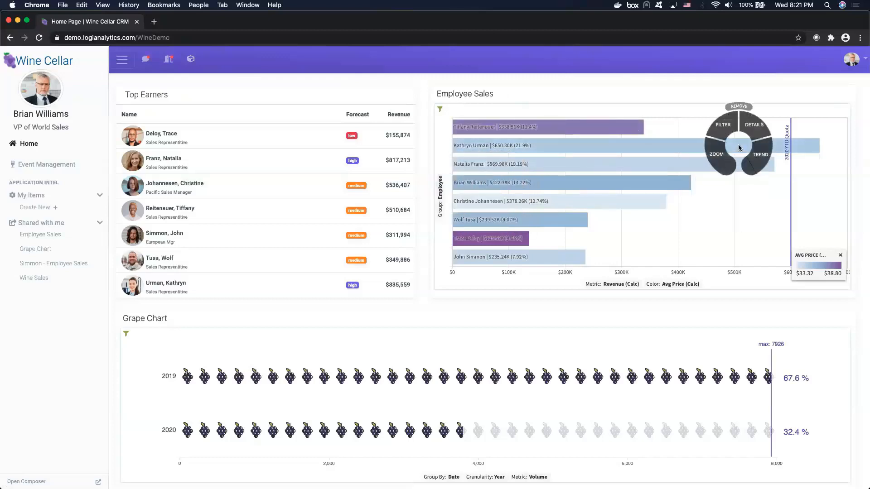
click(718, 157)
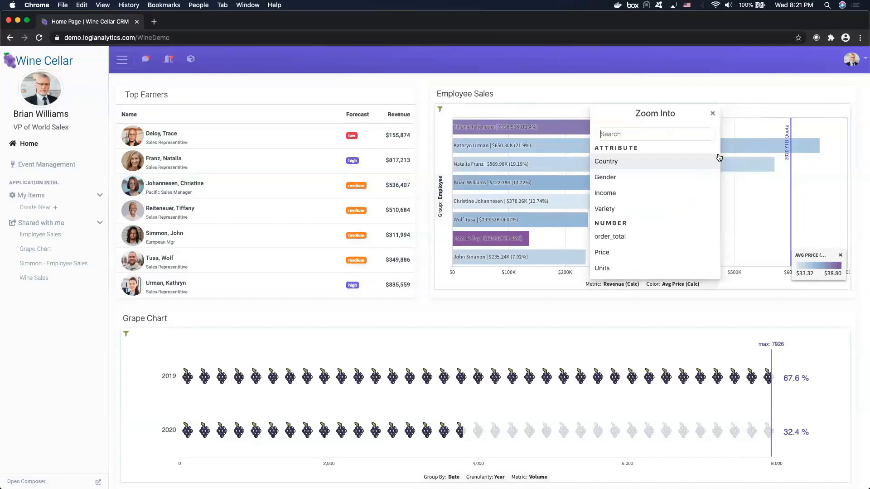
click(647, 207)
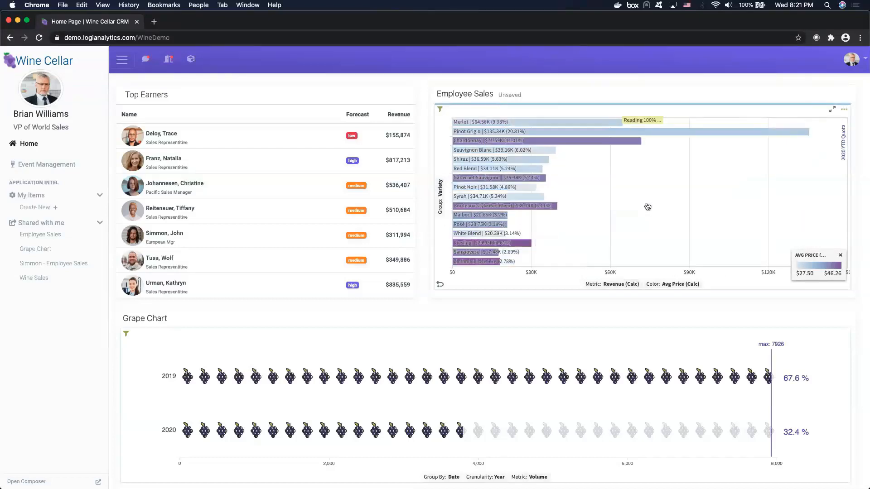
- View the details of the Pinot Grigio bar in the Employee Sales chart, then close them
mouse_move(698, 131)
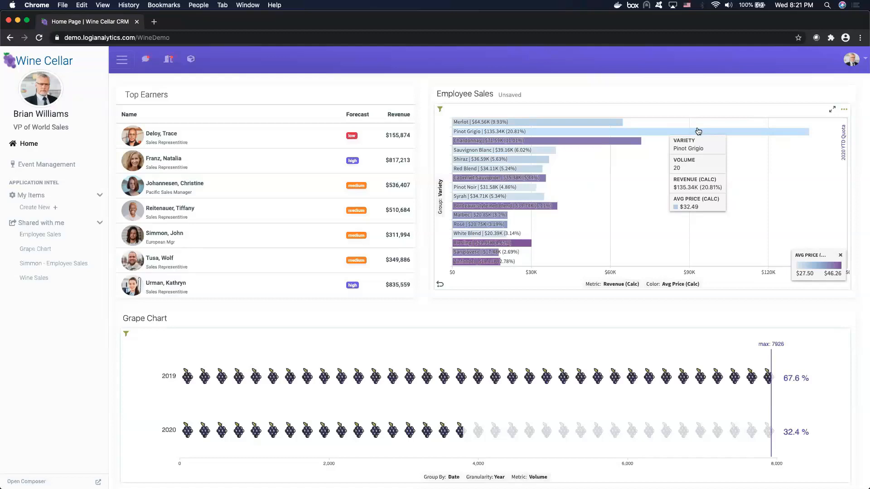
click(698, 132)
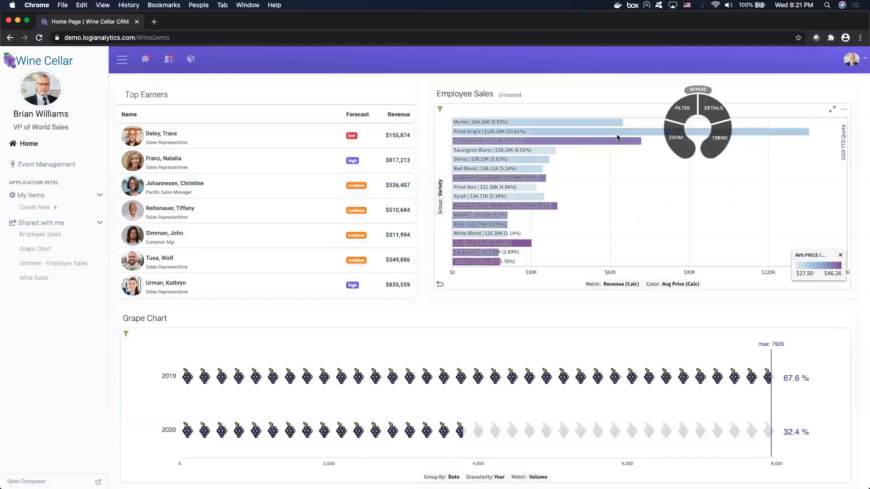
click(728, 109)
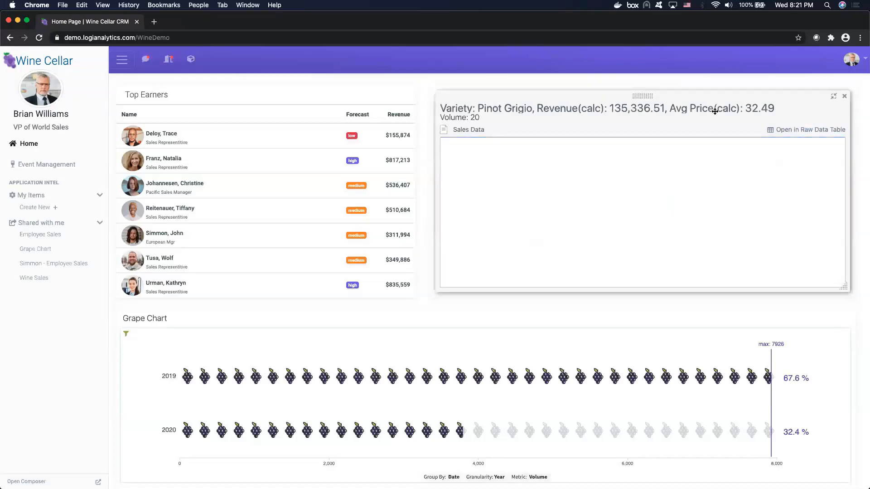
click(845, 98)
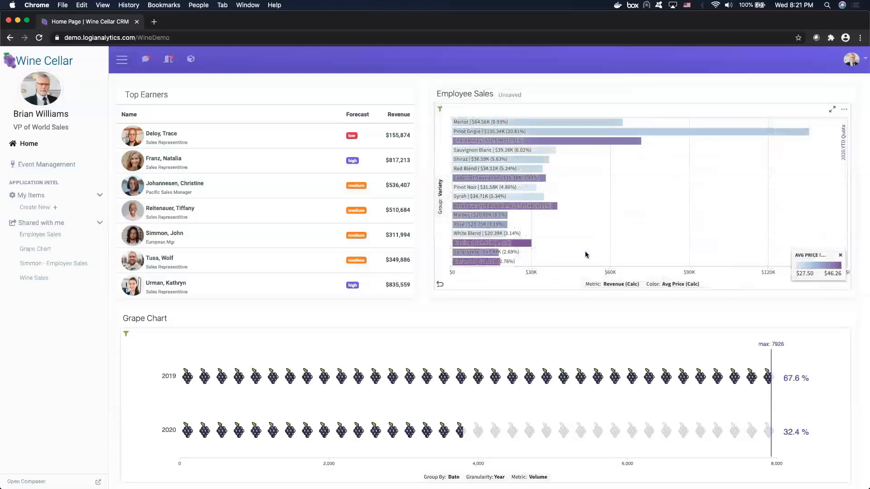
- Look over the lower home page visuals and show the available actions for the Red Blend bubble in the Variety chart
scroll(585, 255, down, 3)
scroll(585, 255, down, 6)
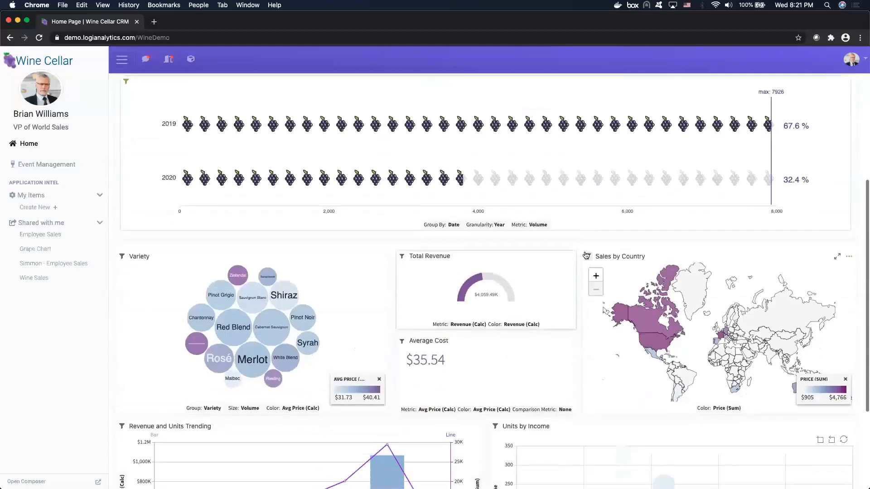
scroll(585, 255, down, 3)
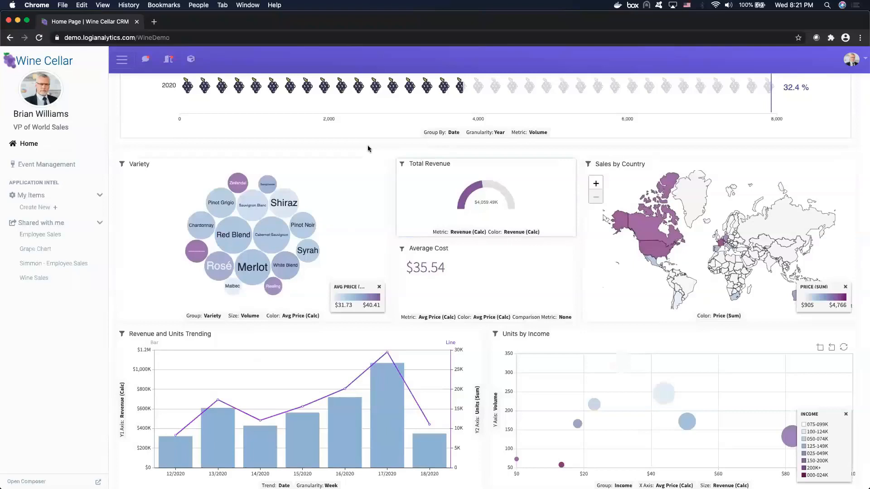
click(250, 232)
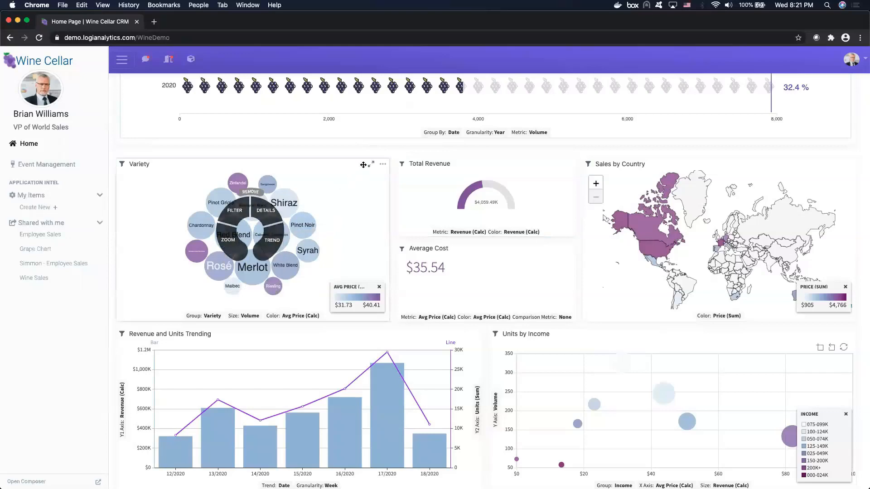
scroll(366, 150, up, 5)
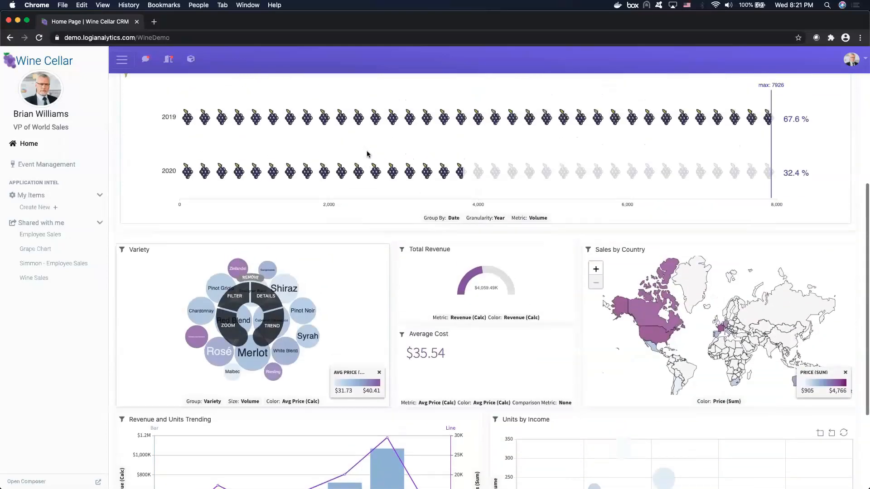
scroll(365, 113, up, 2)
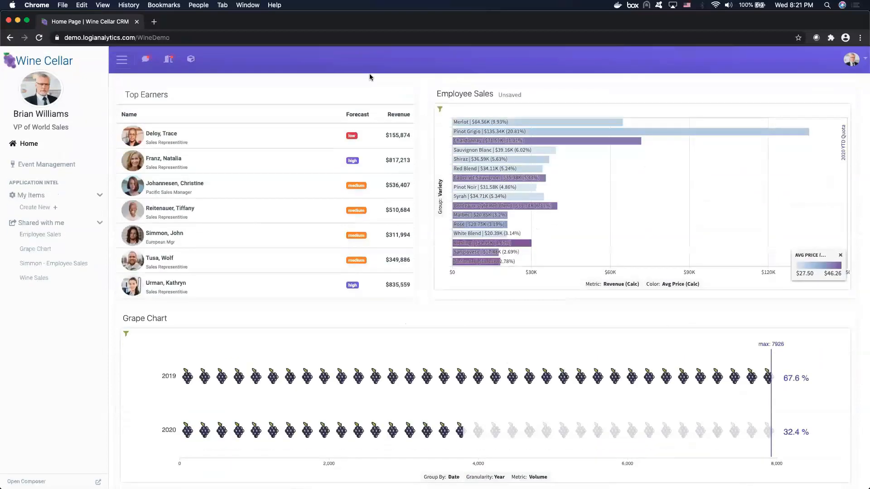
- Open the shared Wine Sales dashboard, discarding unsaved changes, and zoom the Variety chart's Red Blend bubble into Country
click(59, 284)
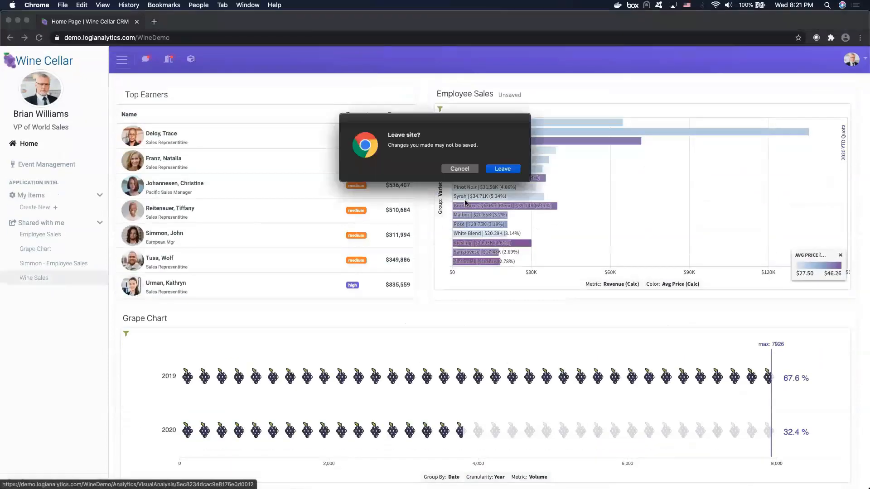
click(506, 170)
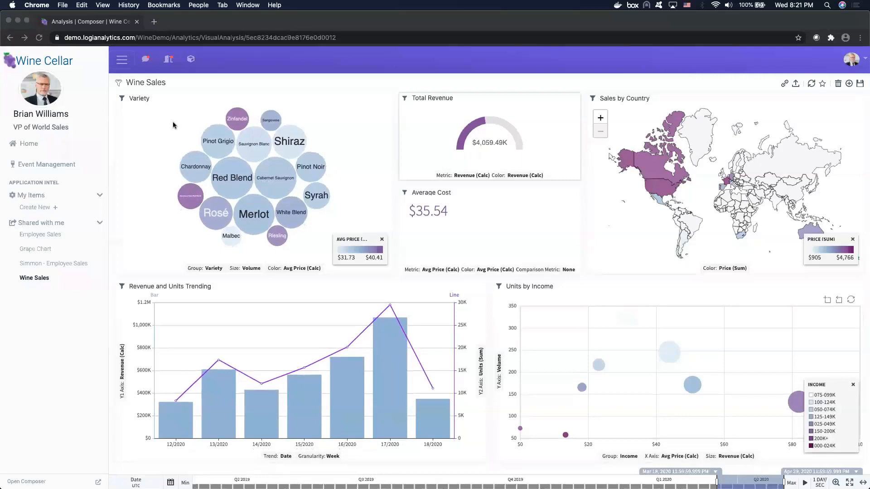
click(230, 180)
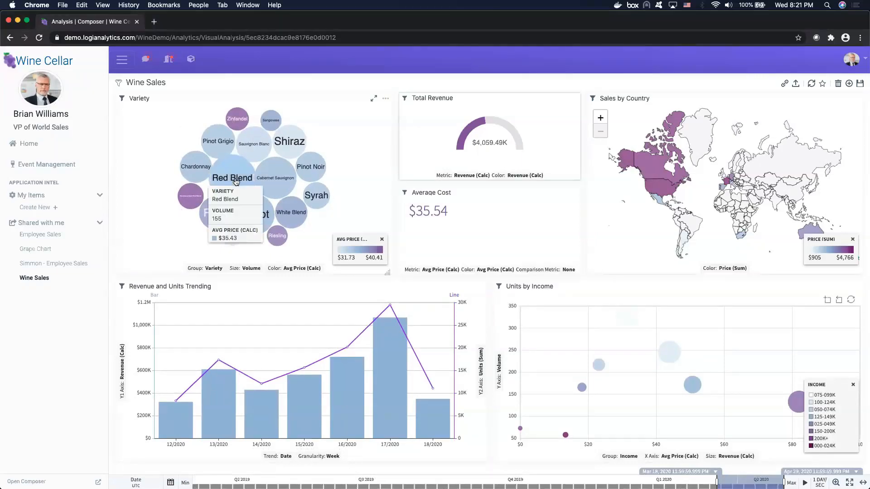
click(235, 181)
click(218, 196)
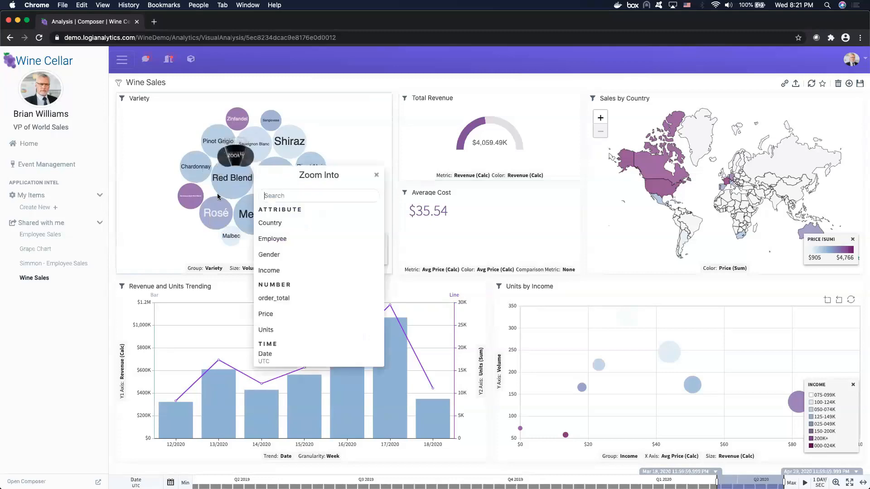
click(282, 222)
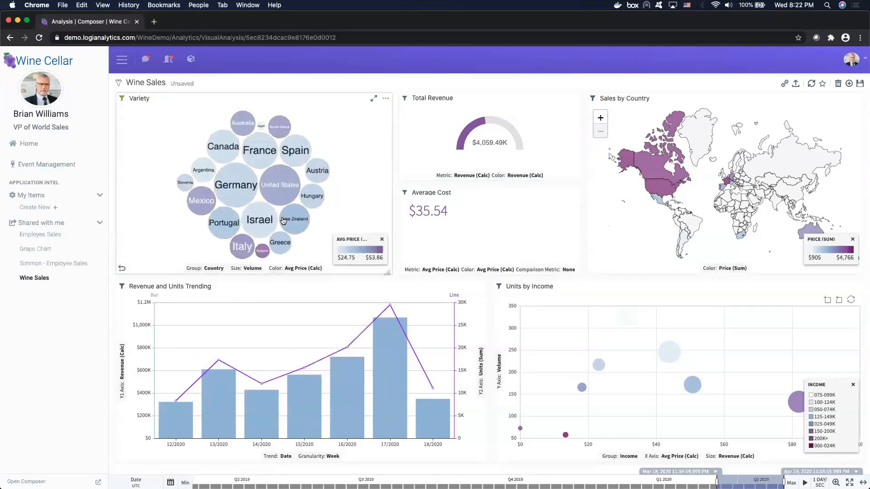
- Zoom the Germany bubble in the Variety chart into Employee
click(224, 197)
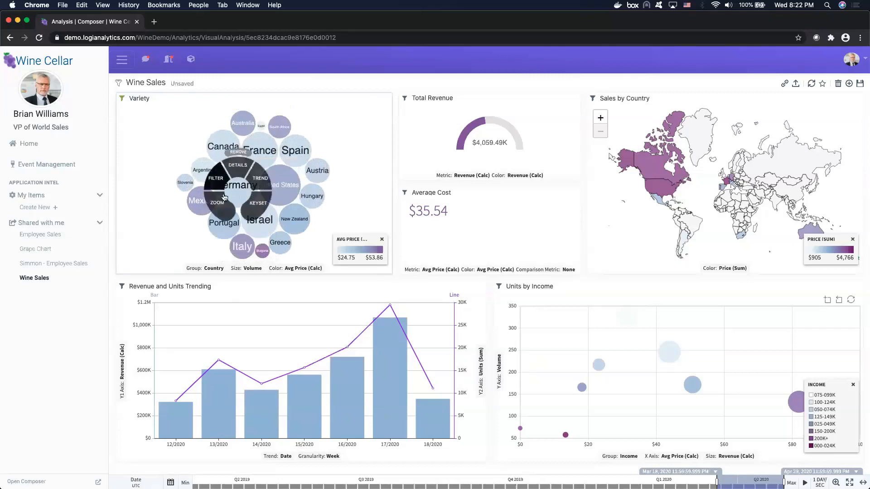
click(223, 199)
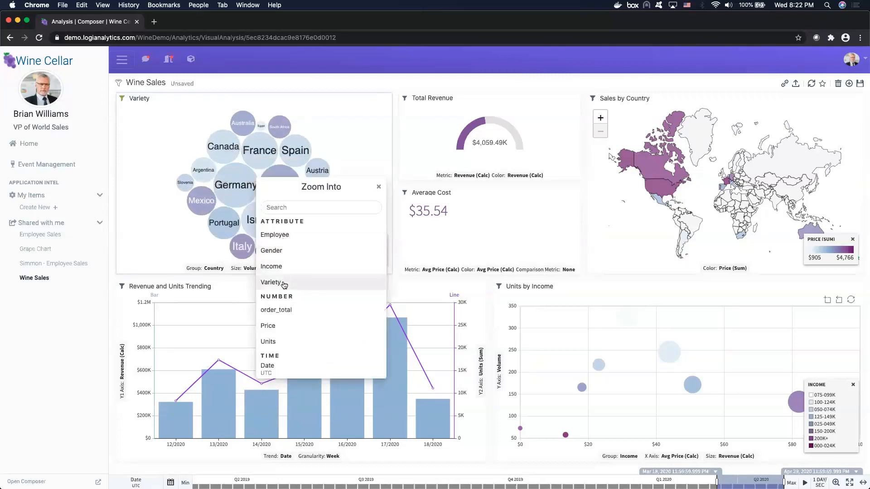
click(293, 236)
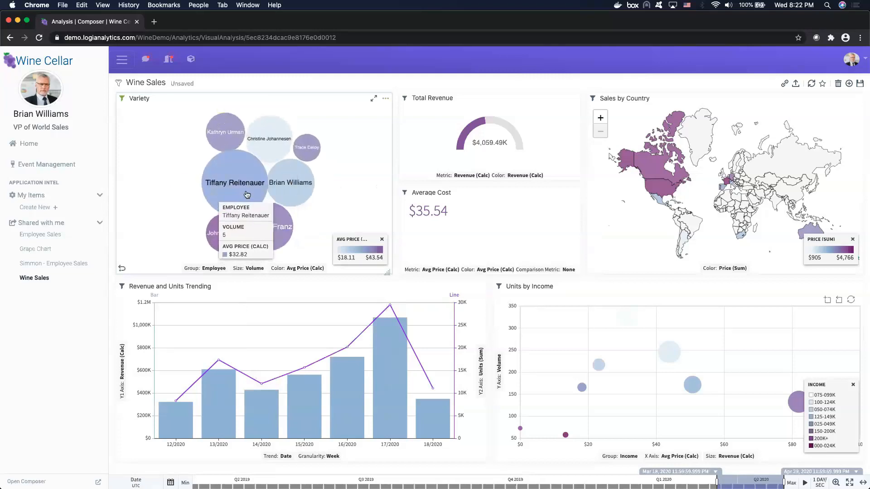
- Filter all the other visuals on the dashboard by the employee with the largest bubble in the Variety chart
click(247, 194)
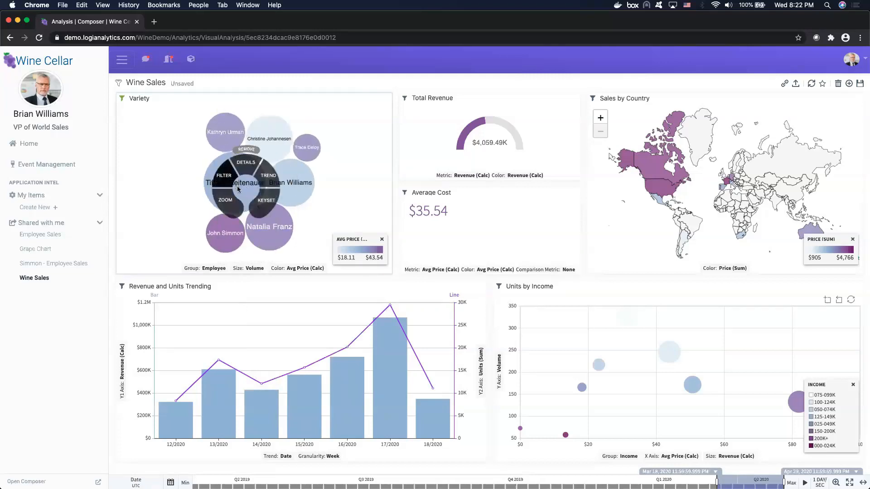
click(224, 177)
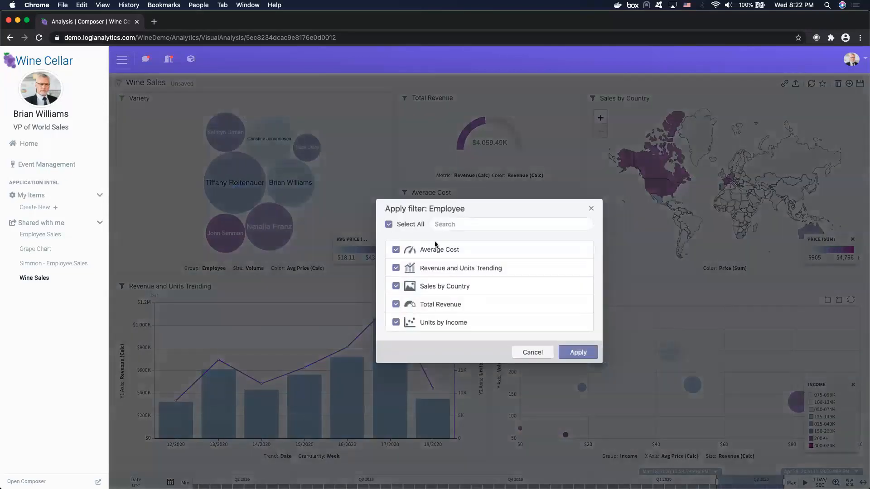
click(581, 352)
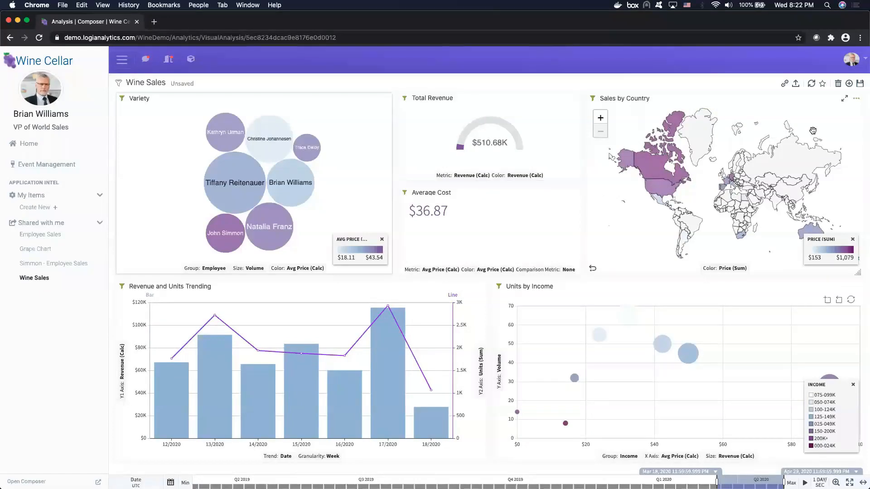
- Add a new Donut visual based on the Sales Data source to the Wine Sales dashboard
click(848, 88)
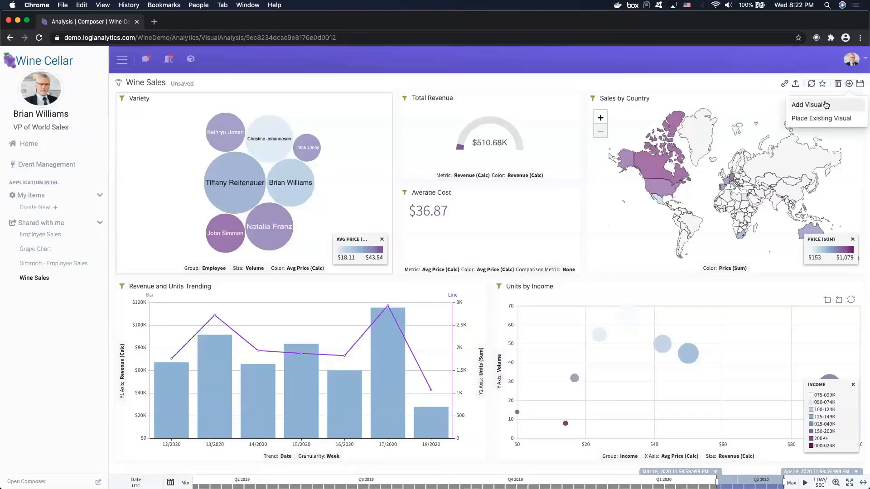
click(823, 104)
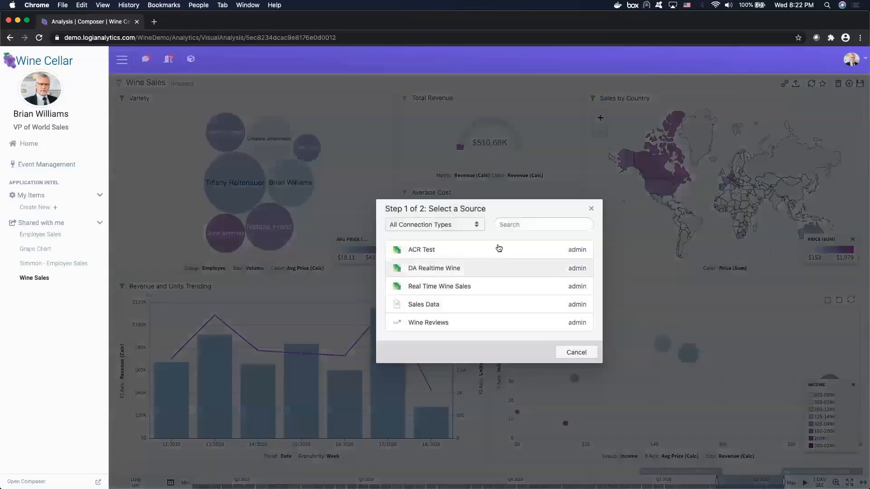
click(491, 301)
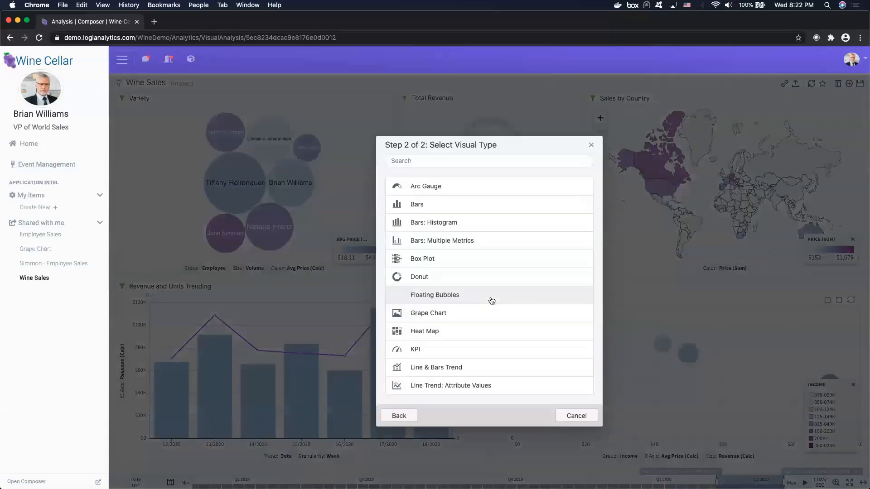
click(456, 280)
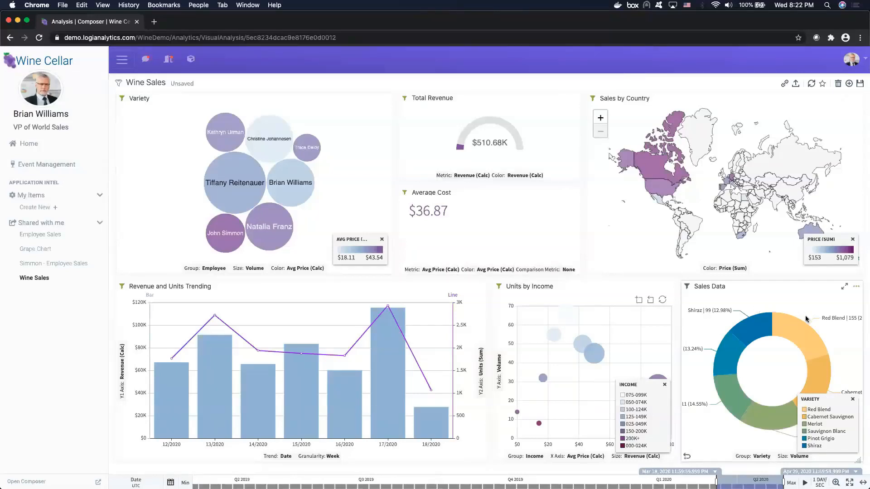
- Zoom the Red Blend slice of the Sales Data donut chart into Country
mouse_move(801, 331)
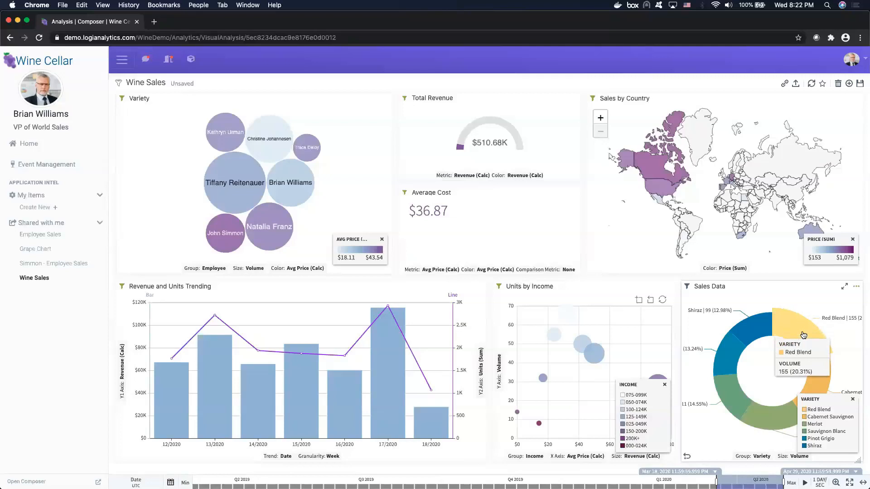
click(803, 335)
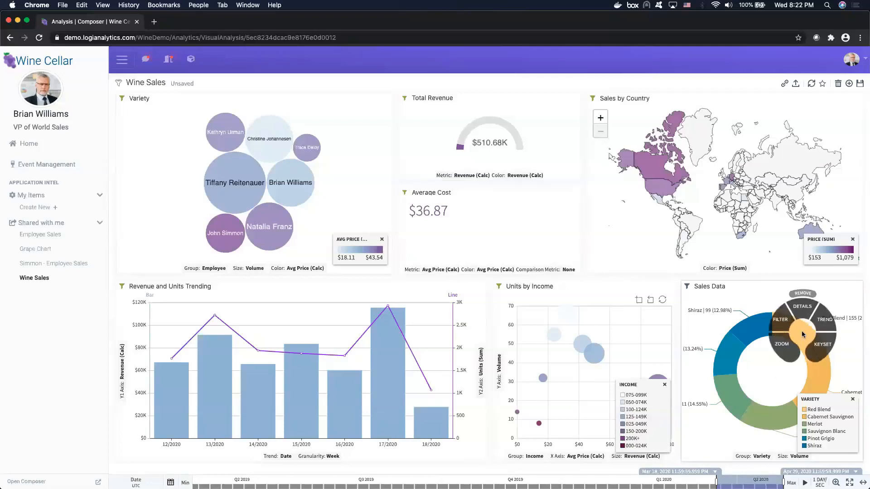
click(782, 346)
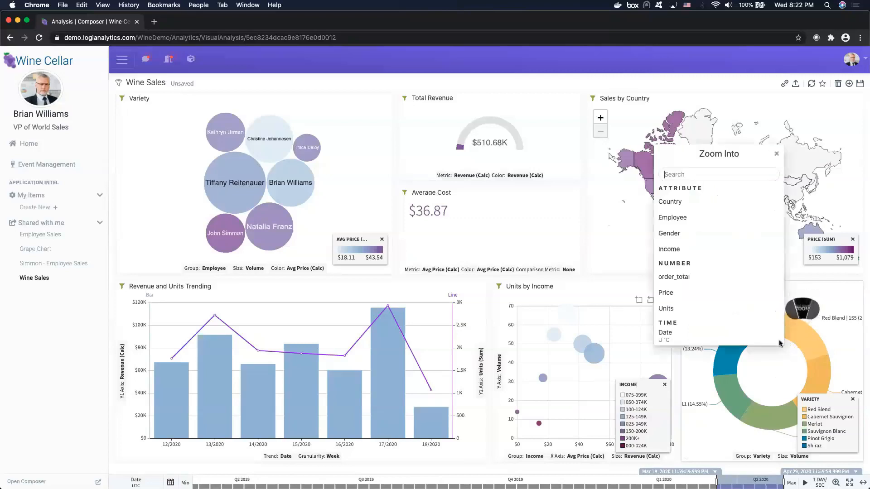
click(729, 200)
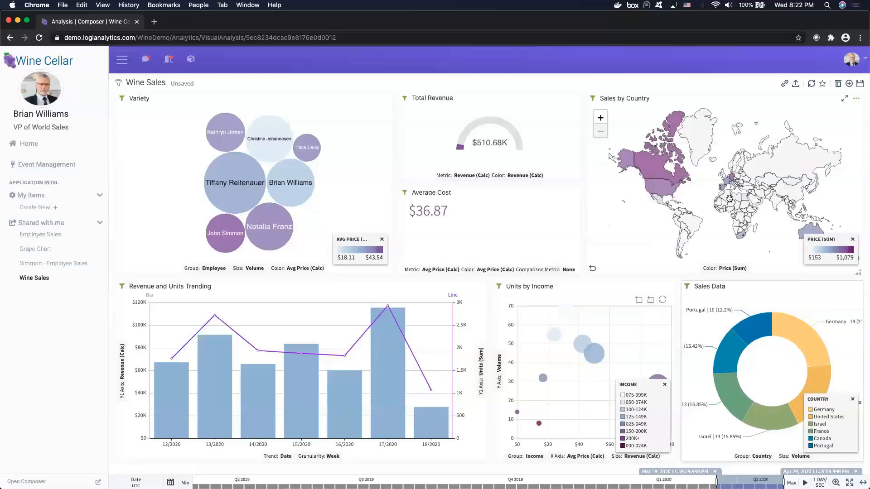
- Create a new dashboard, discarding the unsaved Wine Sales changes, and add a Donut visual based on the Sales Data source
click(62, 213)
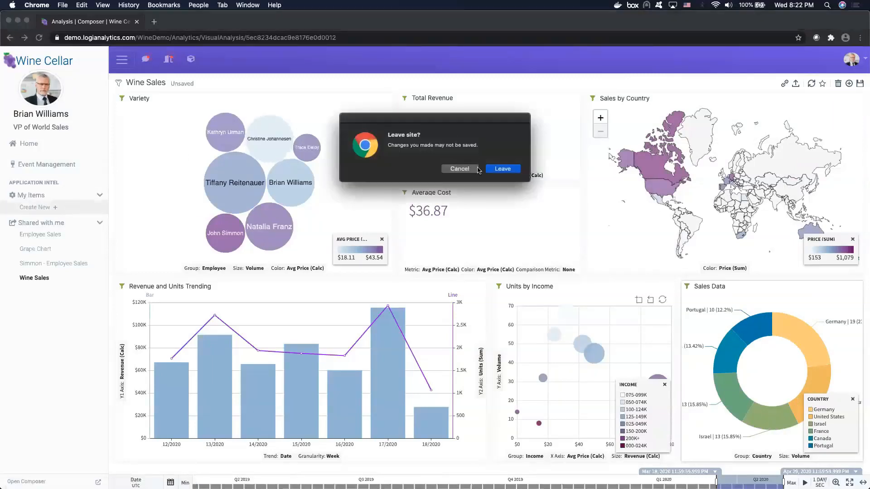
click(501, 169)
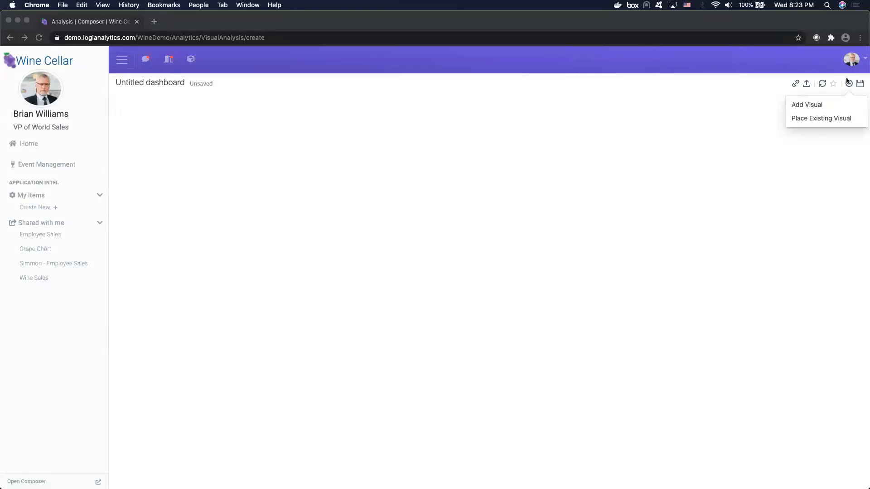
click(806, 105)
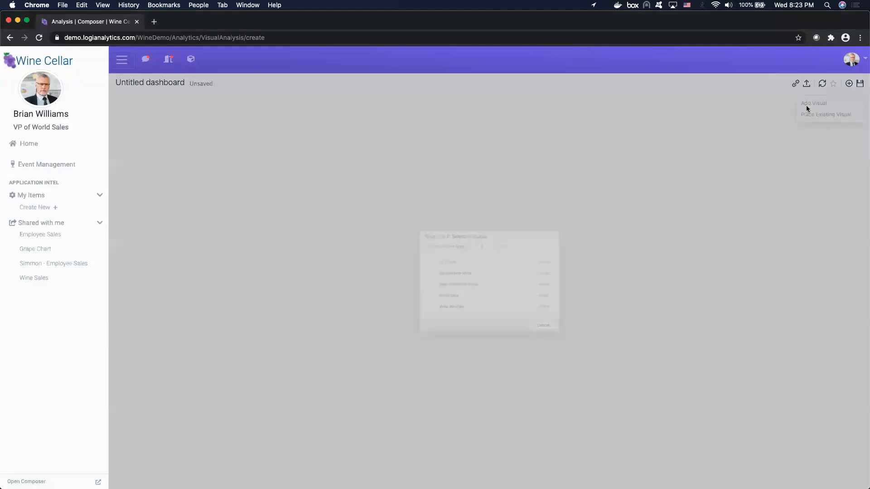
click(474, 303)
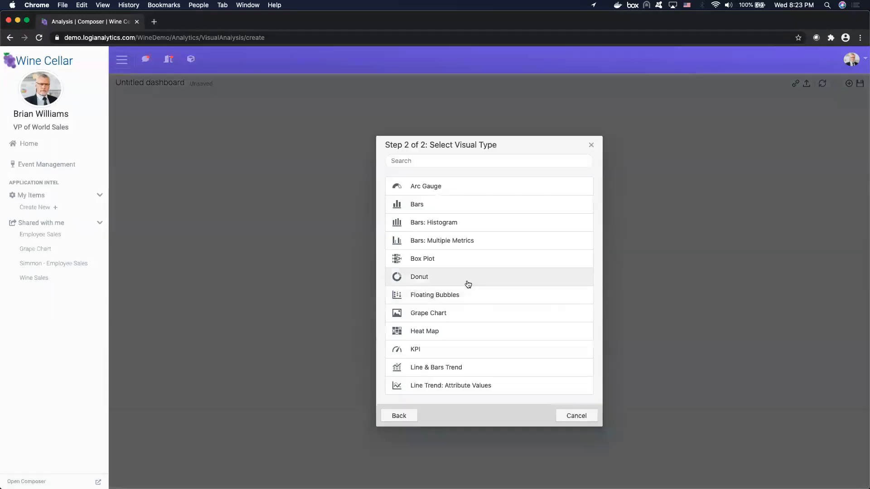
click(466, 282)
- Add a Bars visual based on the Sales Data source to the new Wine Cellar dashboard
click(848, 83)
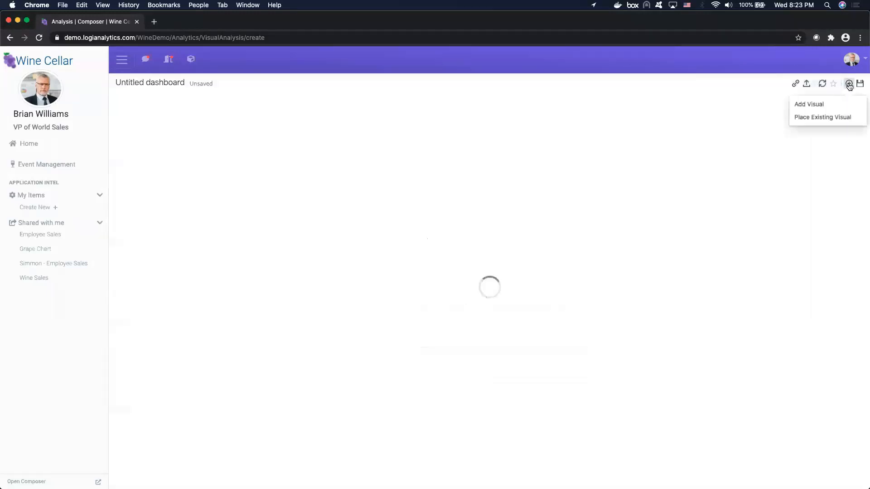
click(806, 105)
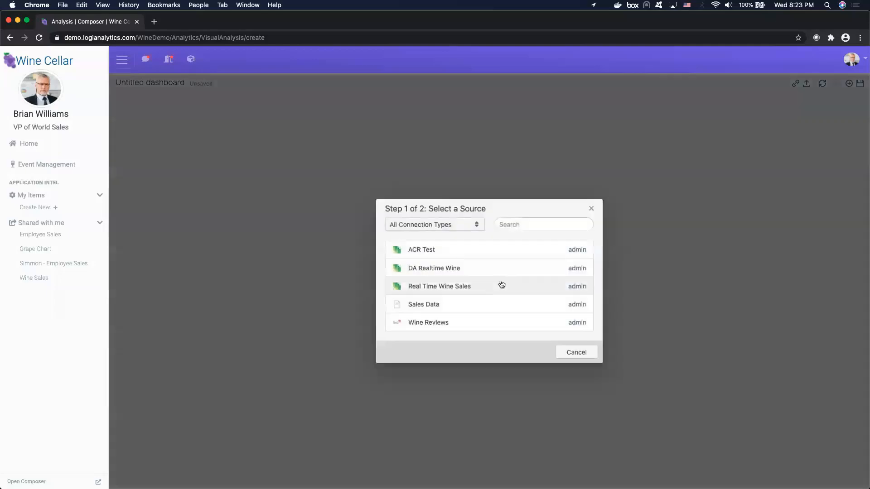
click(486, 306)
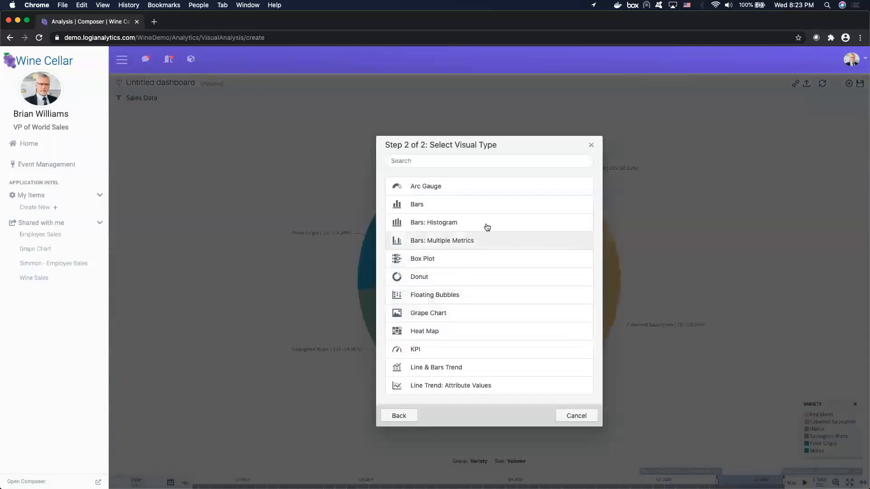
click(513, 205)
- Add a tree map visual based on the Sales Data source as the dashboard's third visual
click(848, 83)
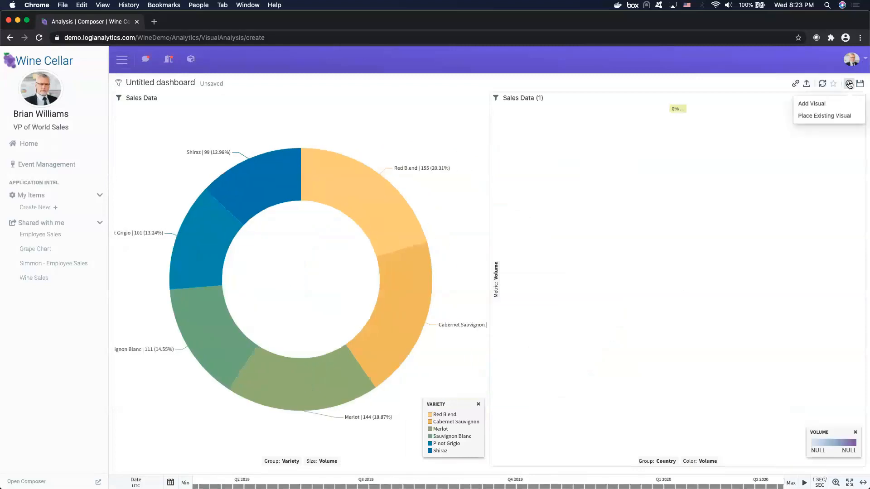
click(836, 103)
click(466, 307)
scroll(449, 353, down, 5)
click(449, 356)
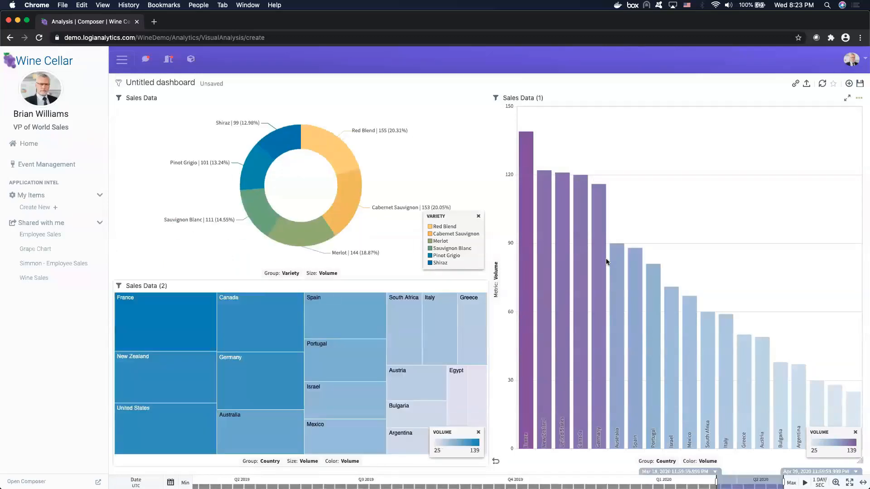
- Try out the Trend option on the Pinot Grigio slice of the donut chart, and revert the chart
click(200, 319)
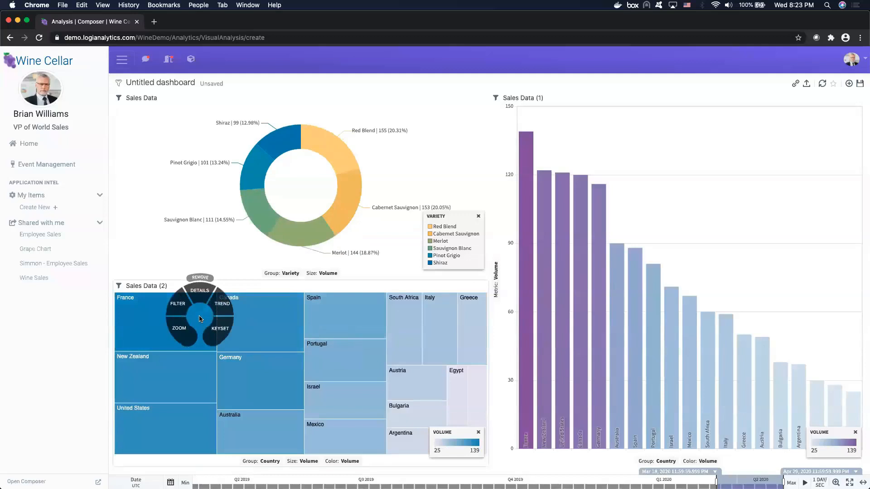
click(254, 173)
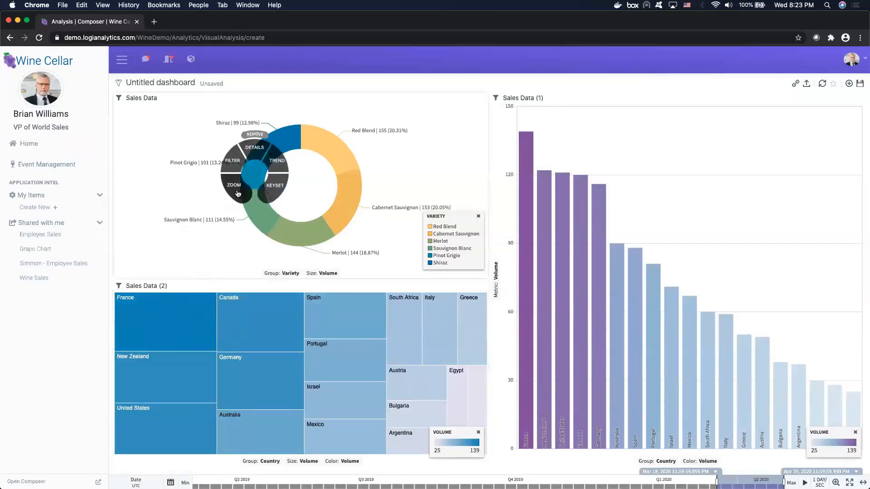
click(281, 167)
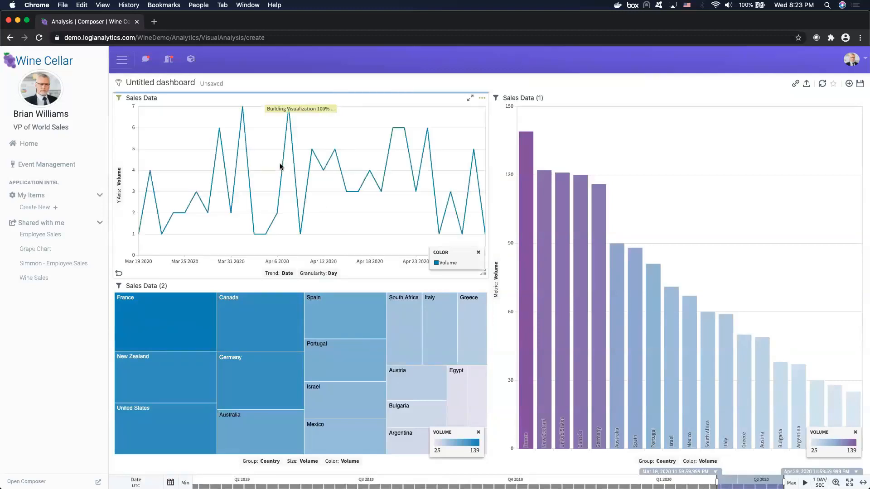
click(119, 273)
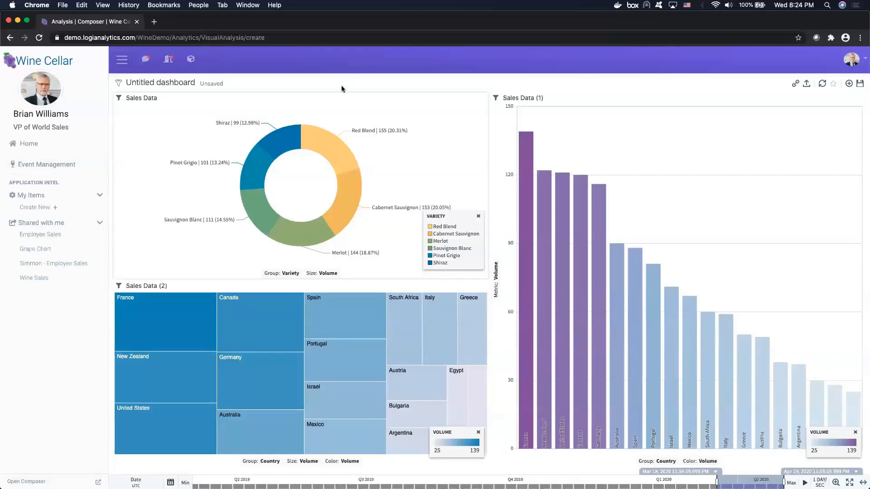
- Switch to the Logi Composer window and open the library of dashboards
key(ctrl+Up)
click(119, 117)
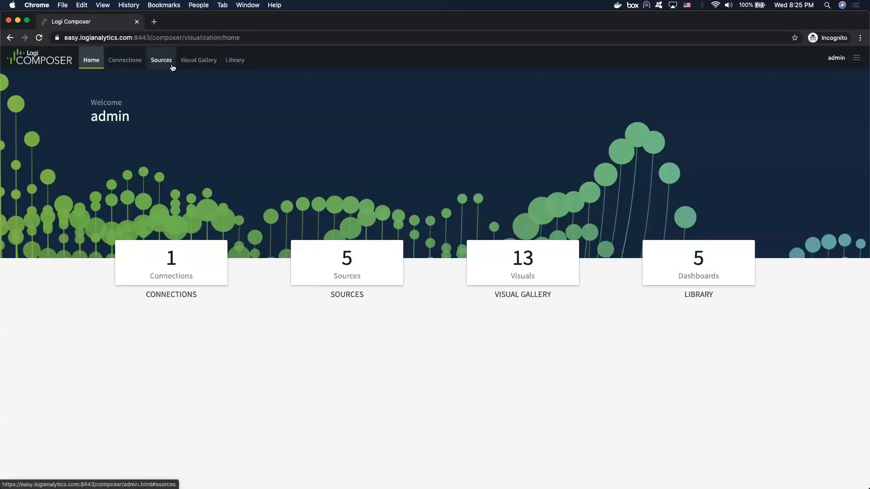
click(233, 62)
click(427, 271)
click(424, 295)
click(424, 312)
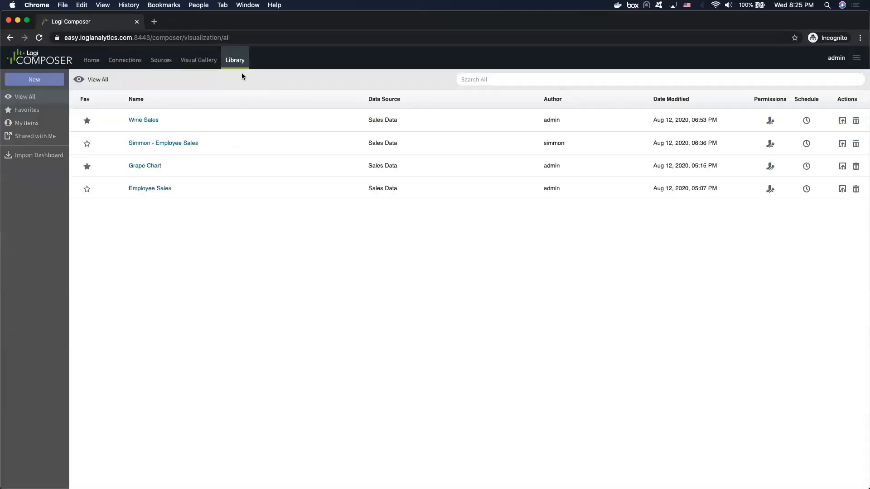
- Create a new dashboard in Logi Composer and add a Donut visual based on the Sales Data source
click(53, 86)
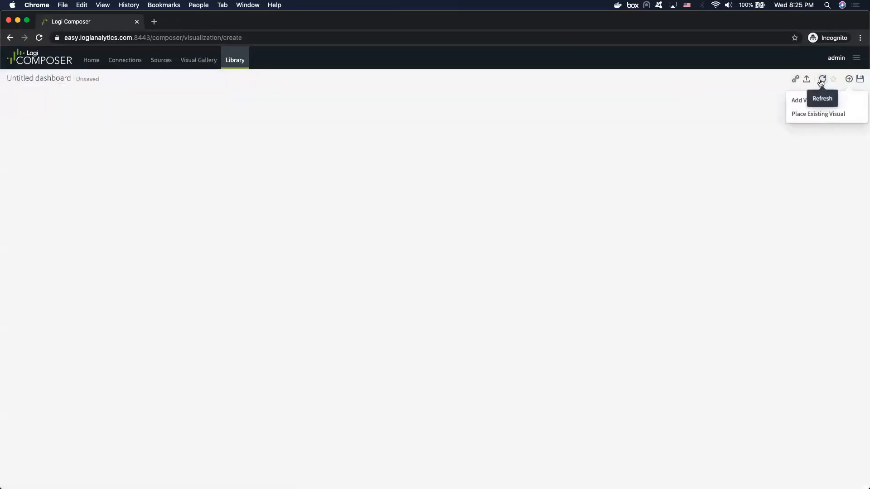
click(799, 101)
click(424, 299)
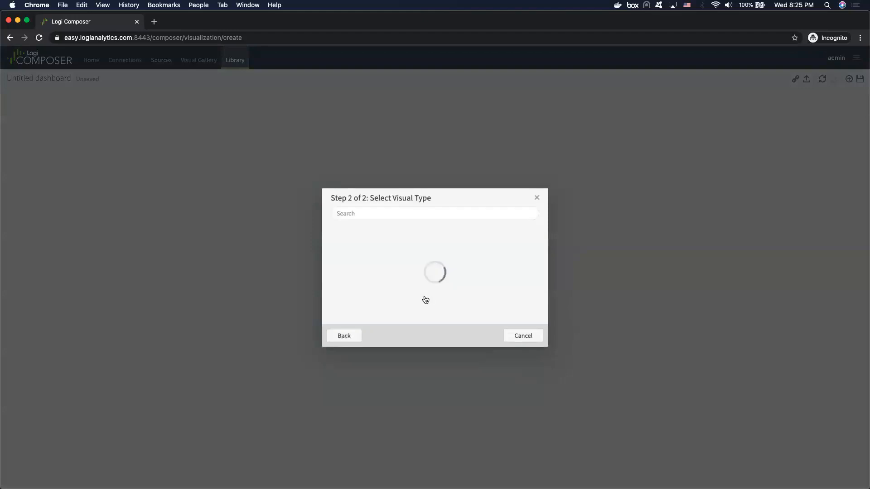
click(422, 264)
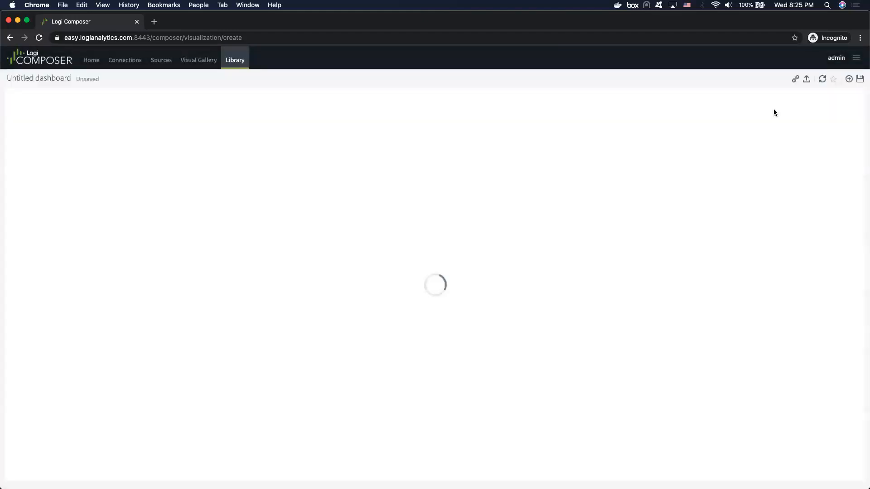
- Add a Bars visual based on the Sales Data source beside the donut chart in Logi Composer
click(849, 79)
click(829, 107)
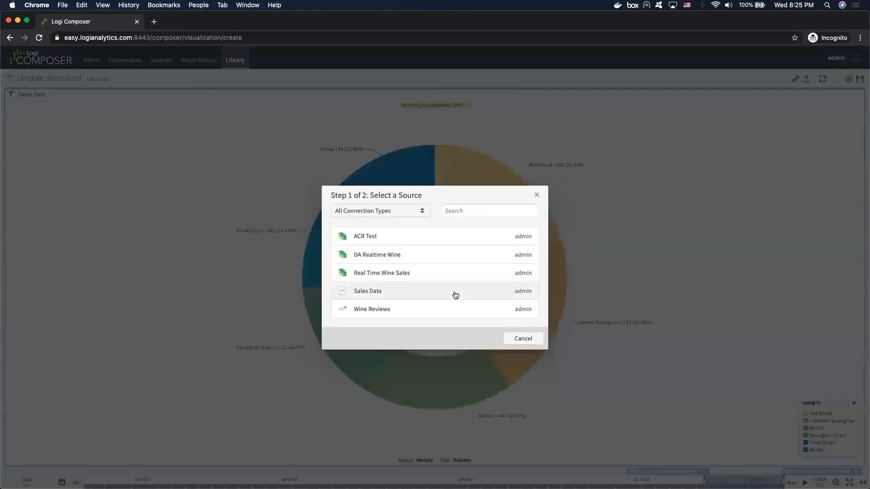
click(390, 294)
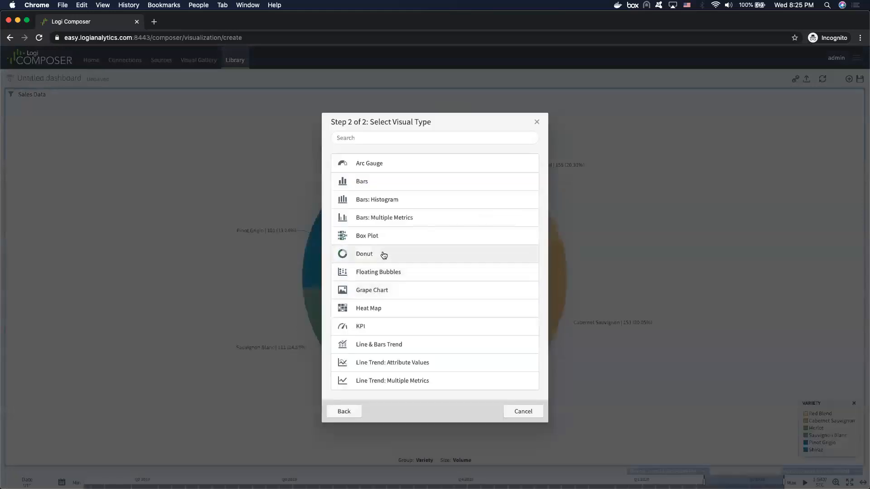
click(415, 181)
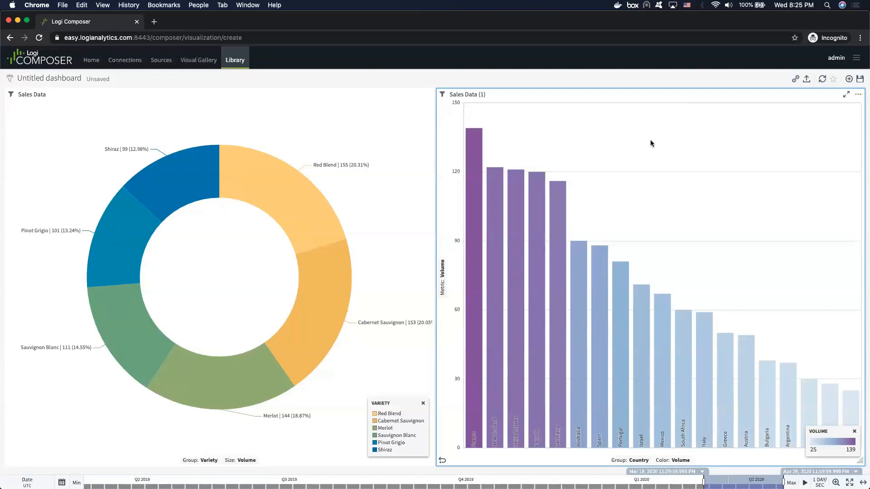
- Add a Packed Bubbles visual based on the Wine Reviews source to the dashboard
click(847, 79)
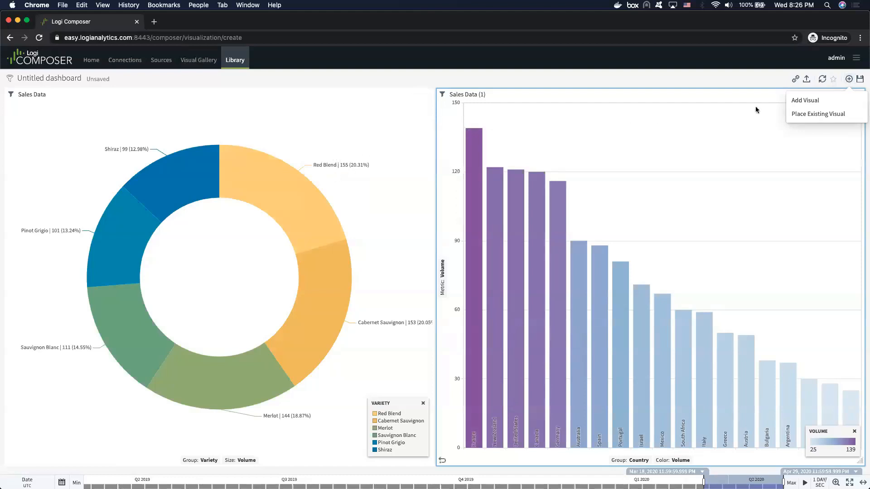
click(800, 104)
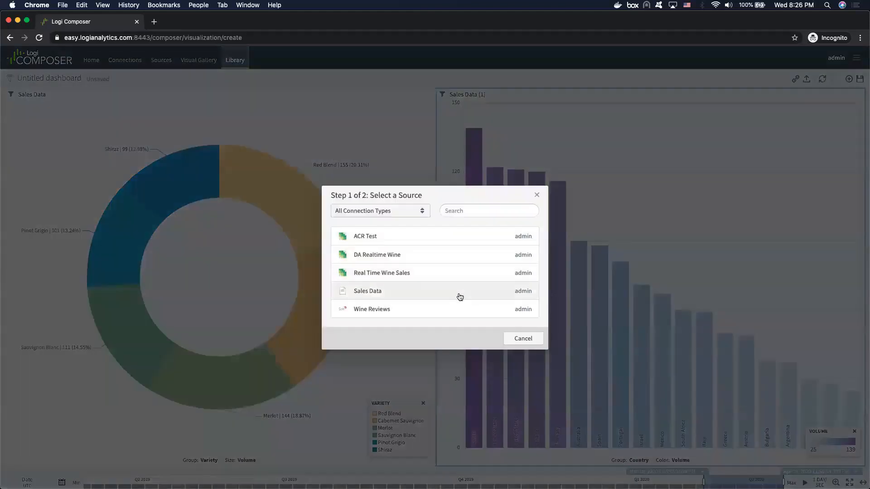
click(372, 316)
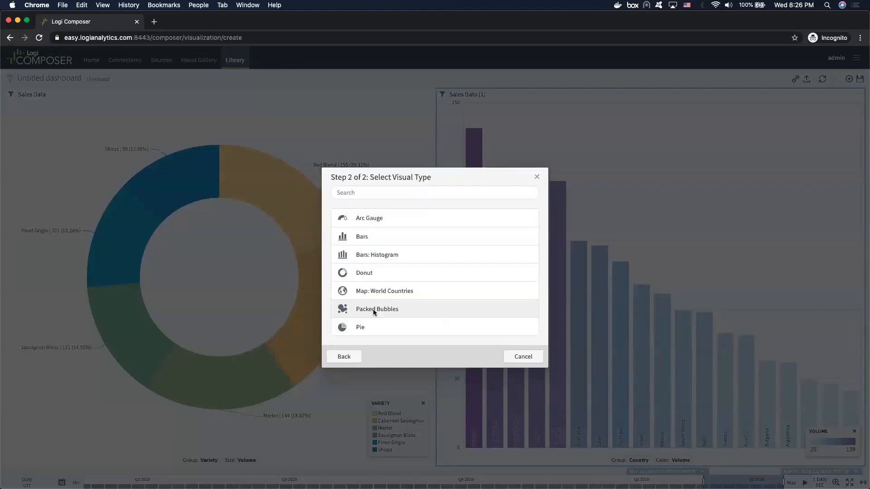
click(374, 312)
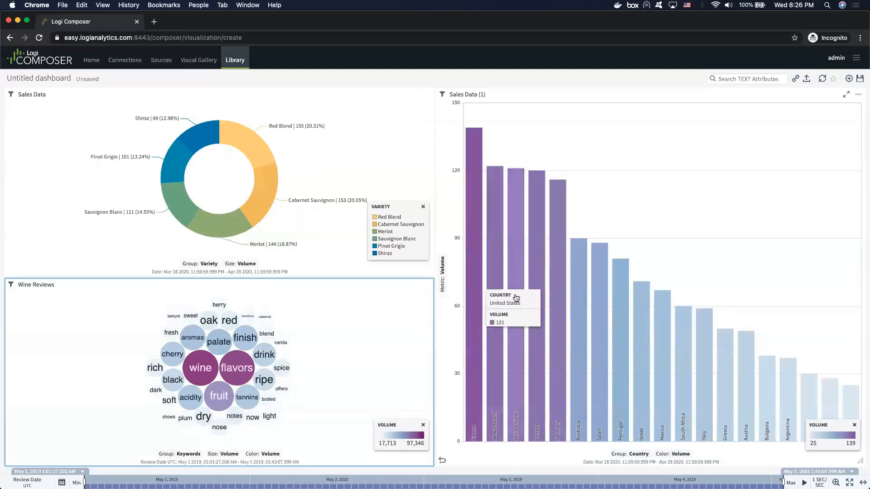
- Edit the Sales Data donut visual and change its color palette to the light-blue-to-purple one
click(385, 104)
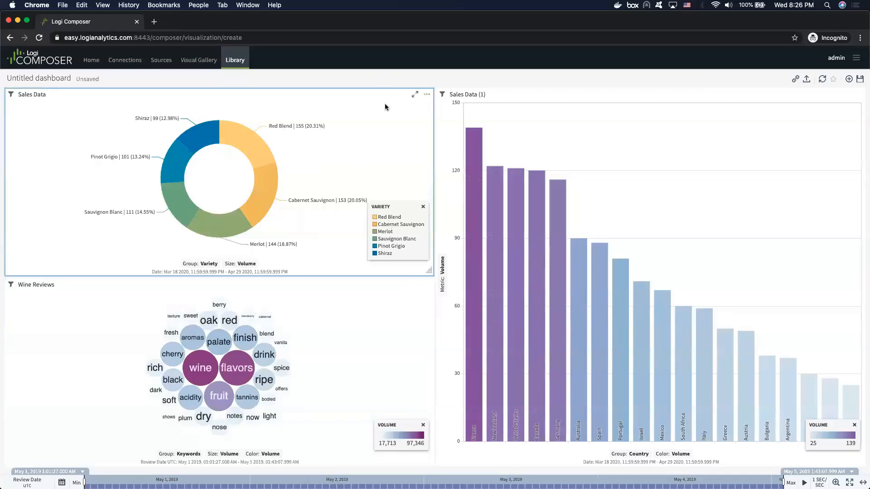
click(427, 94)
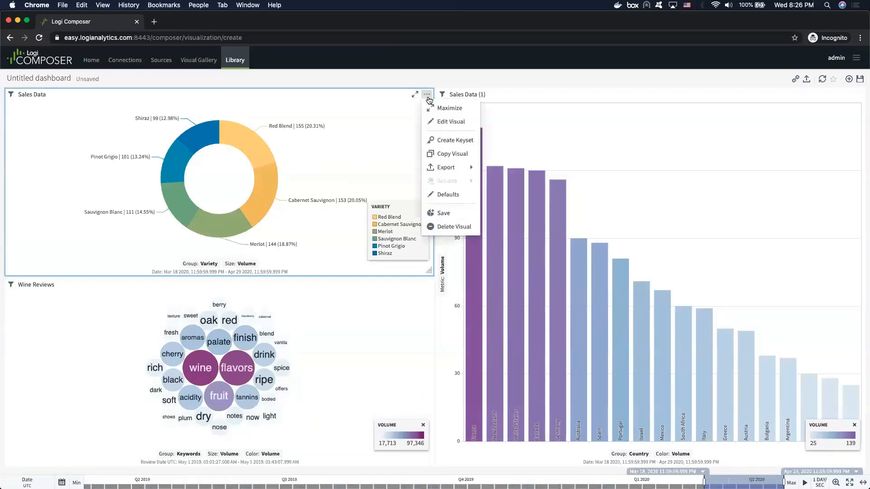
click(462, 123)
click(698, 211)
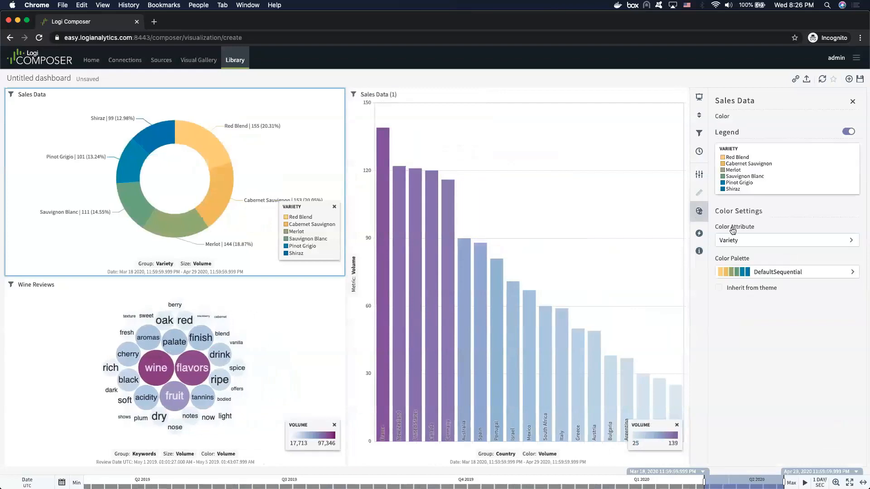
click(754, 272)
click(754, 272)
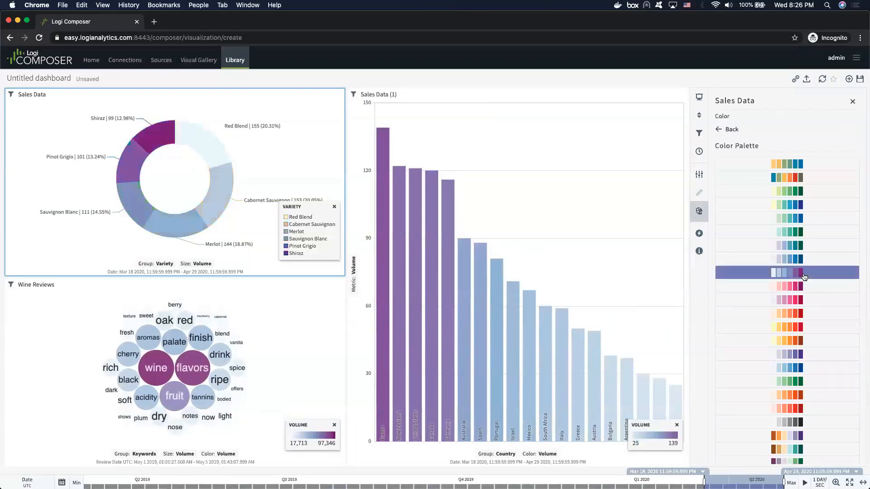
- Disable Zoom, Filter, Trend, Keyset, Actions and Link in the donut's radial menu, and check the menu on the Red Blend slice
click(213, 147)
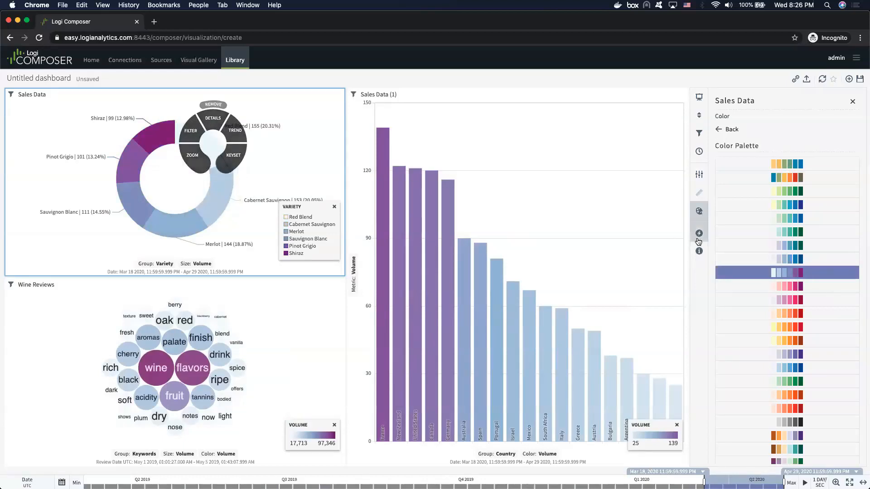
click(699, 233)
click(854, 227)
click(853, 240)
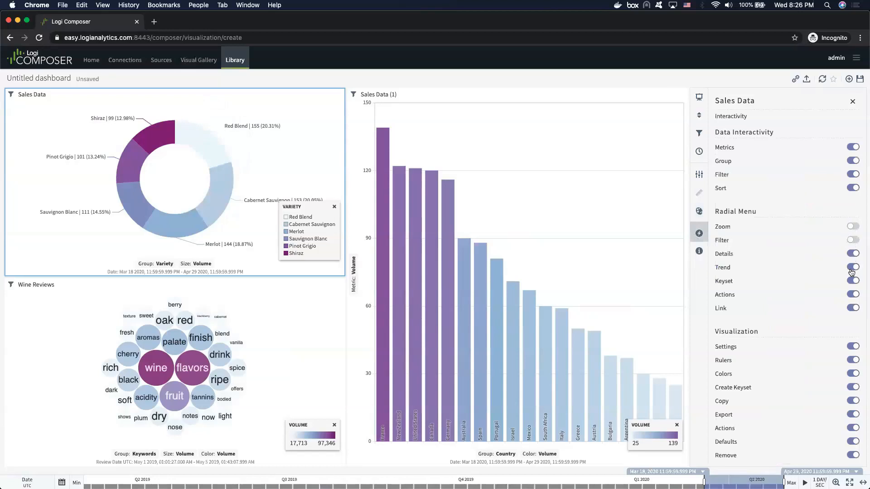
click(851, 267)
click(852, 282)
click(852, 295)
click(853, 309)
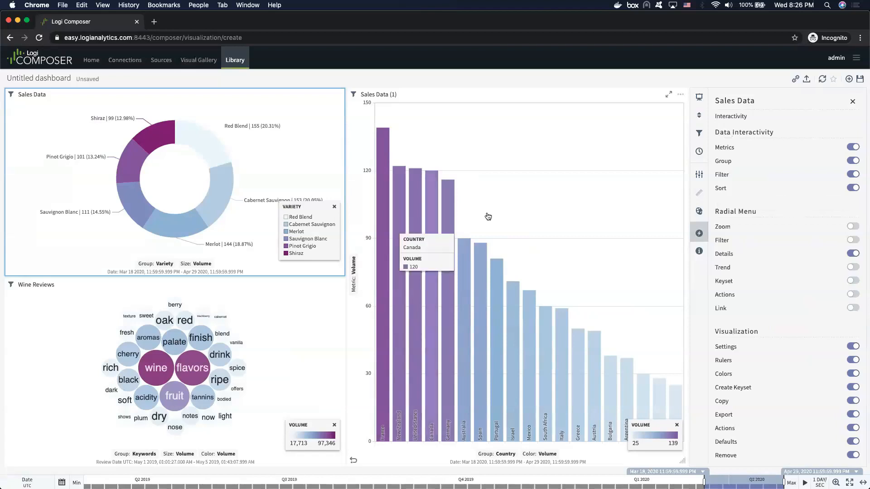
mouse_move(402, 169)
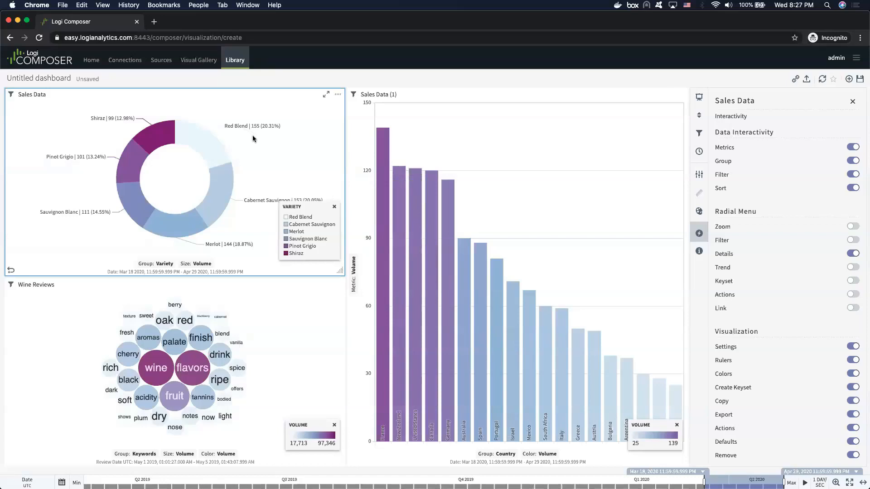
click(214, 141)
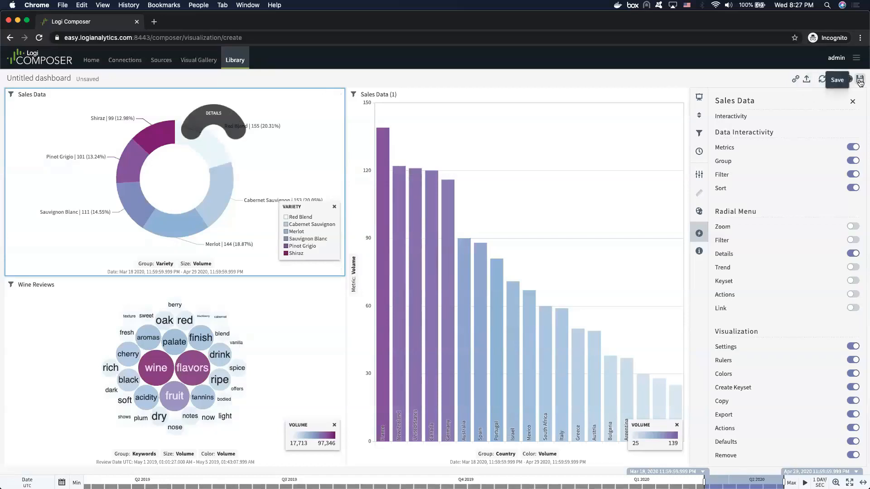
- Save the untitled dashboard with its visual changes, naming it with the owner's first name in the possessive followed by "dashboard"
click(800, 101)
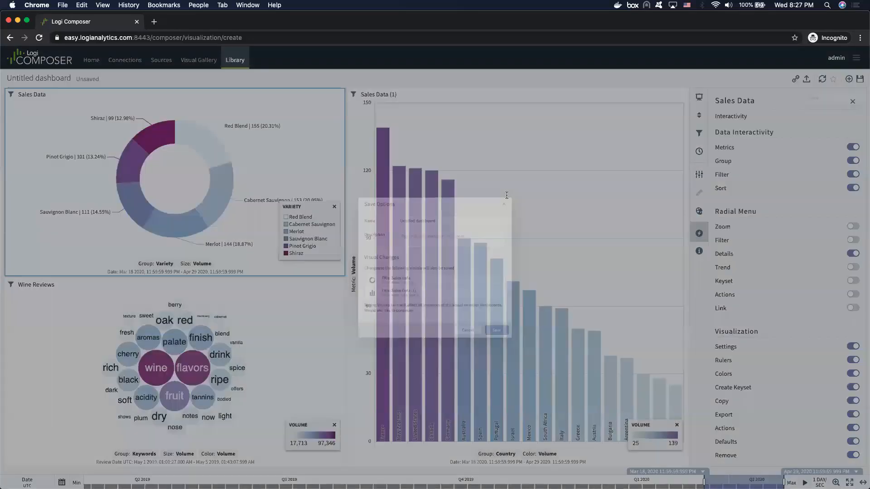
text(Hayley's )
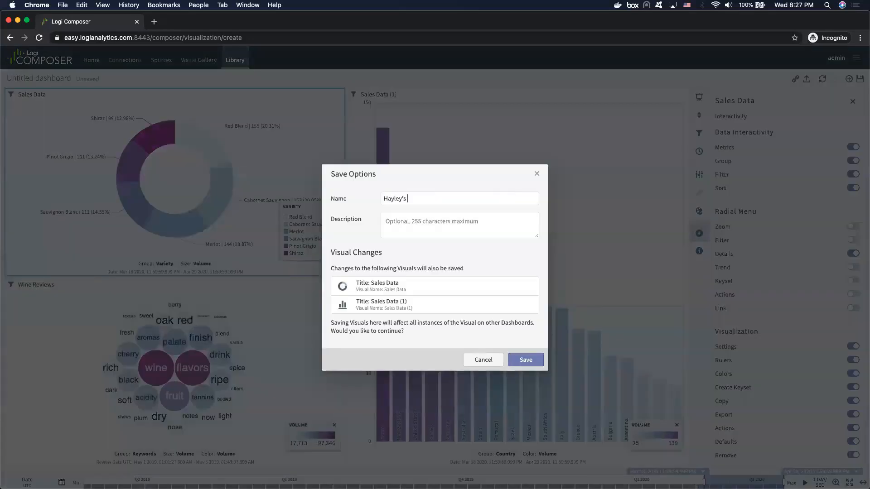
text(dashbuoard)
click(529, 360)
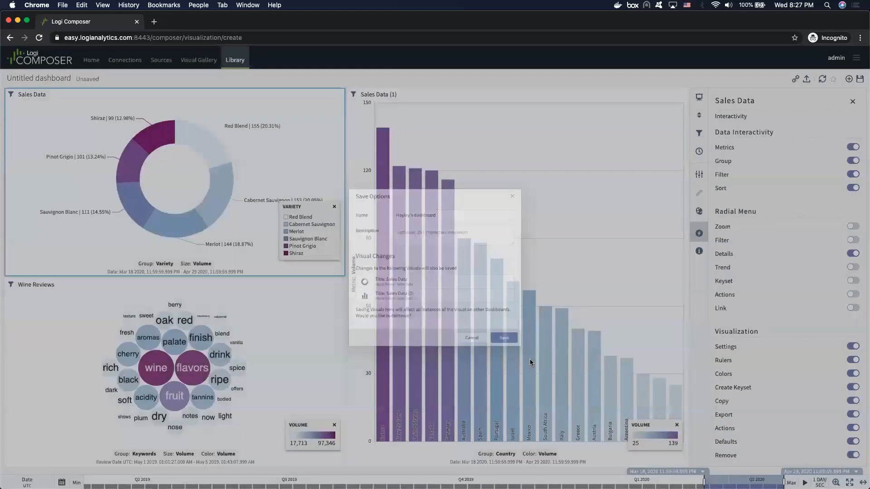
- View the newly saved dashboard's embed code from the library, highlight the whole script, and close it without changing the embed options
click(242, 67)
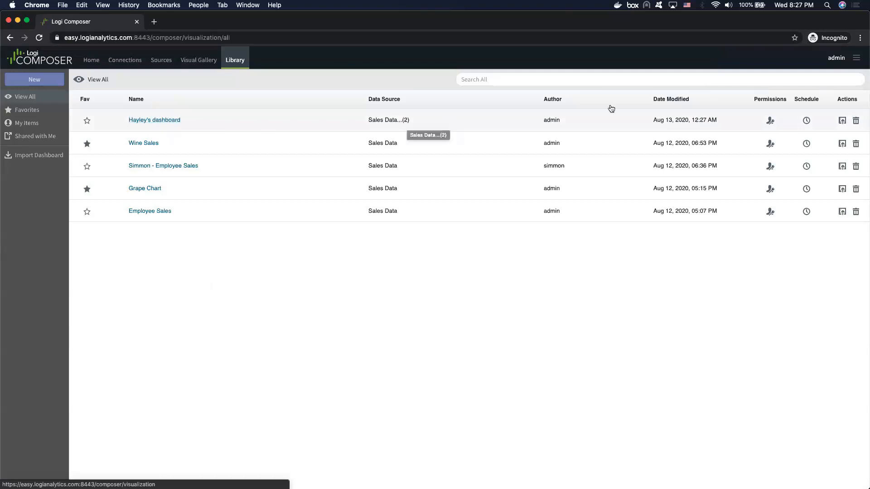
click(841, 122)
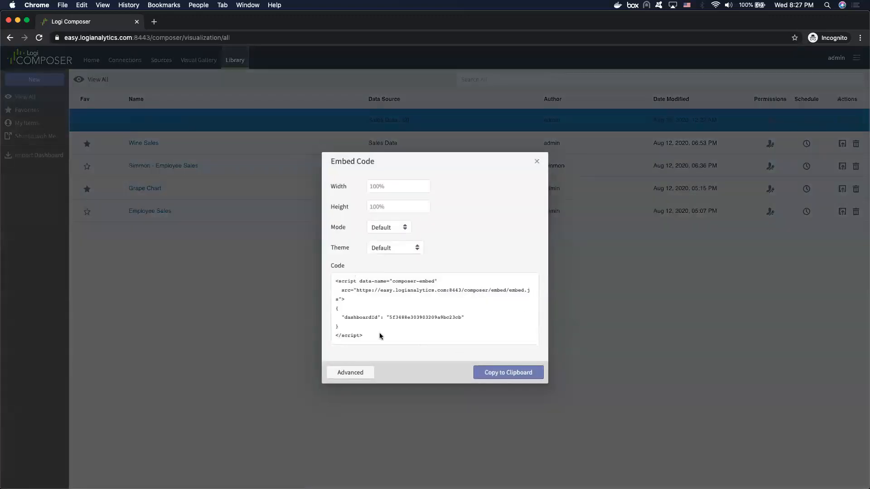
drag(369, 338, 322, 282)
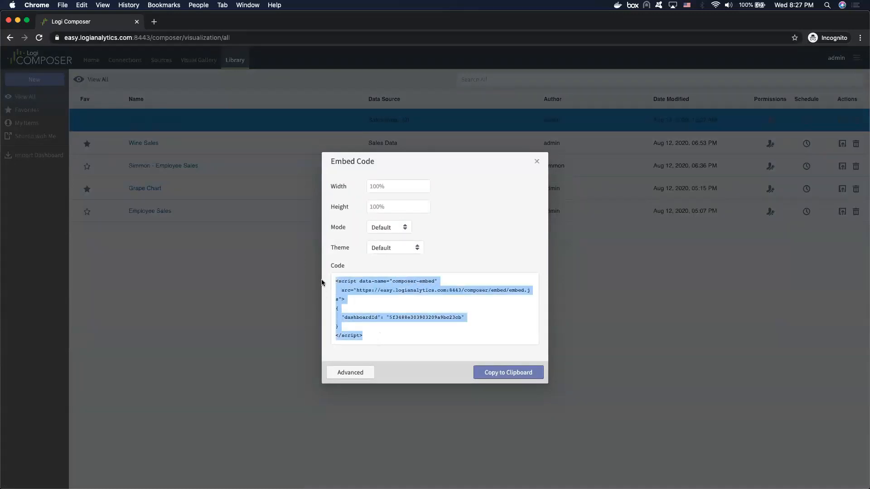
click(536, 162)
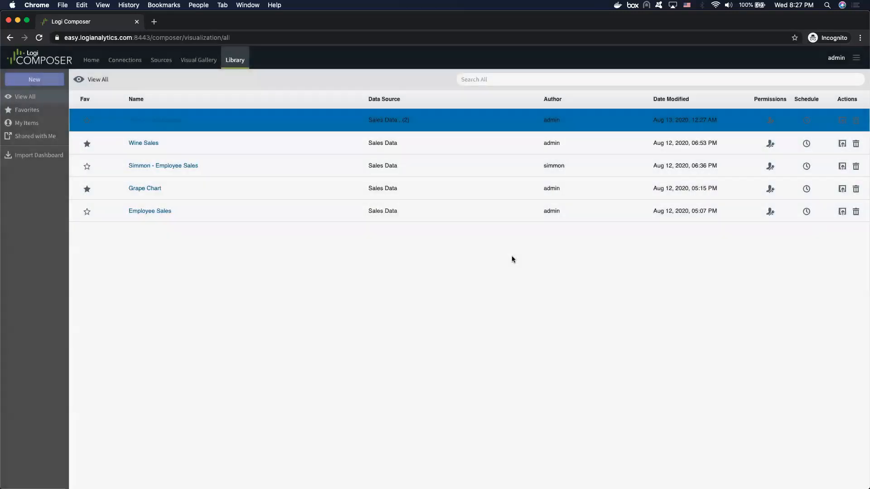
- Switch to the Wine Cellar application and go to its home page, leaving the unsaved dashboard
key(ctrl+Up)
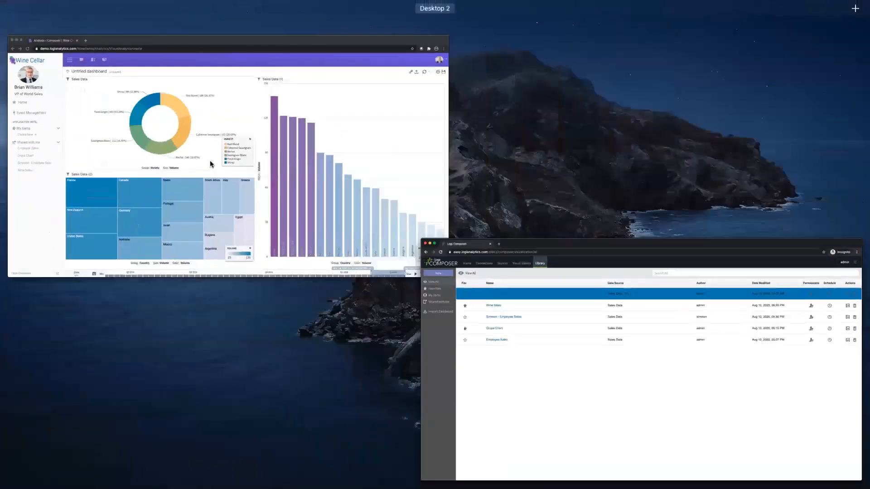
click(210, 164)
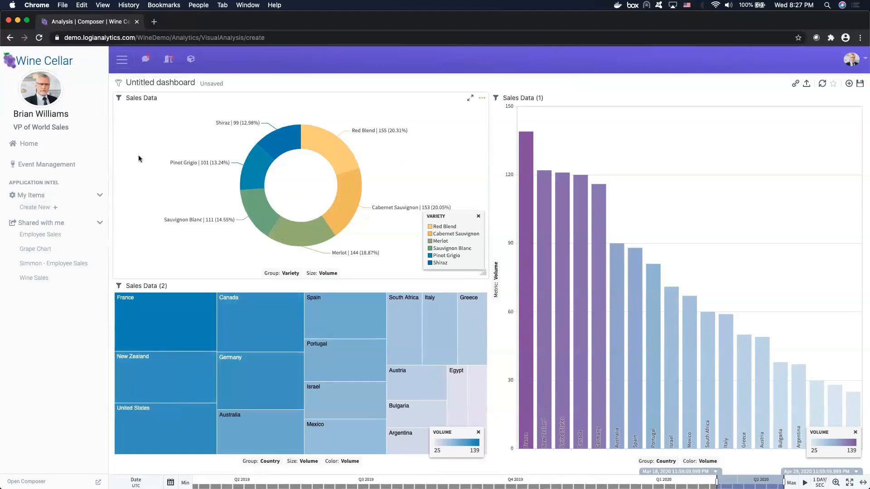
click(68, 144)
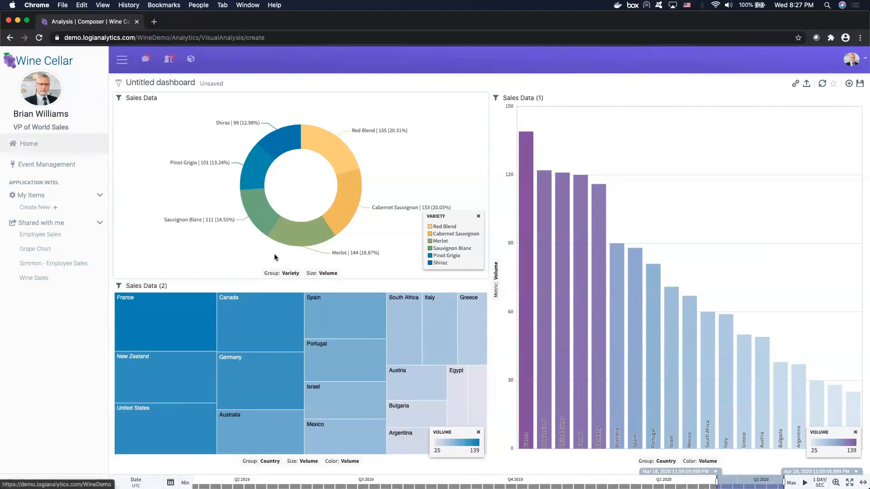
click(513, 170)
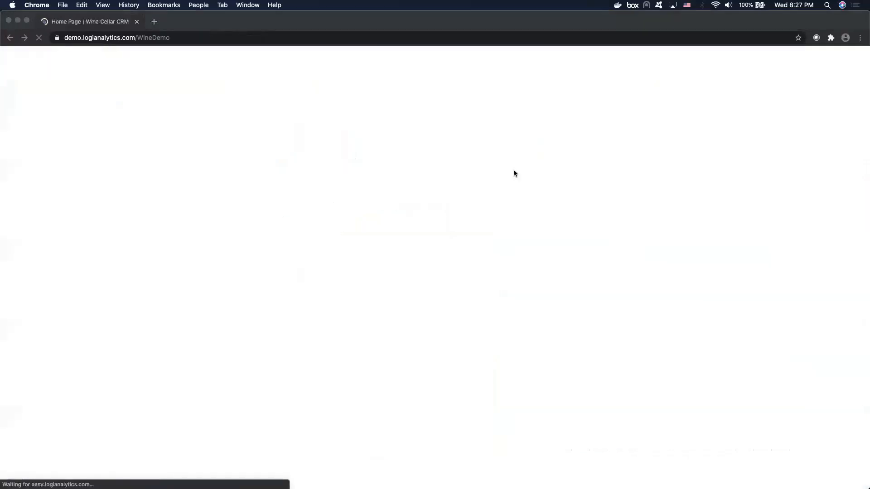